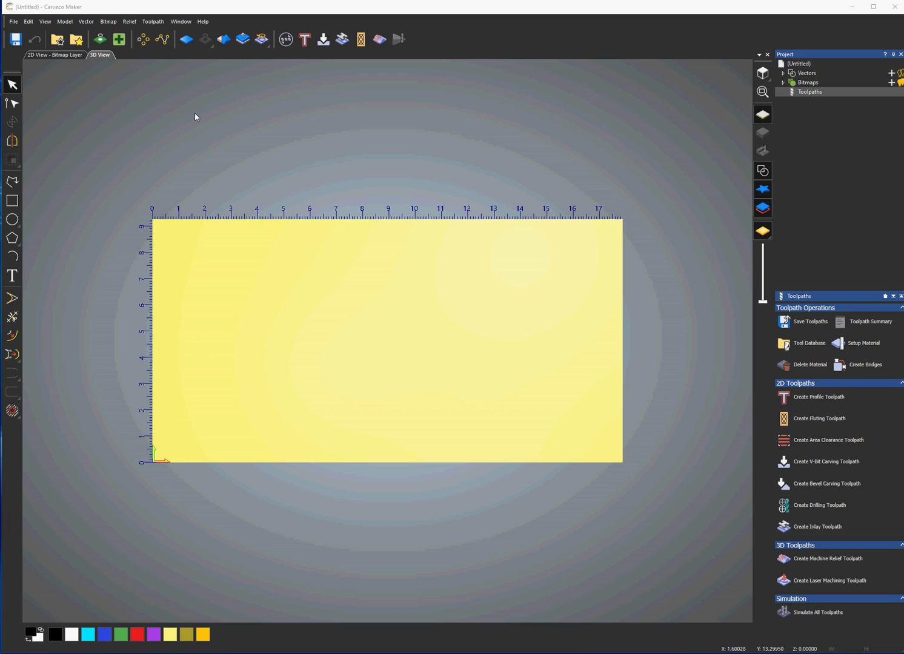
Import the "whale tail" 3D model into the relief and move its paste settings clear of the model.
{"action": "left_click", "coordinate": [129, 21]}
{"action": "mouse_move", "coordinate": [143, 41]}
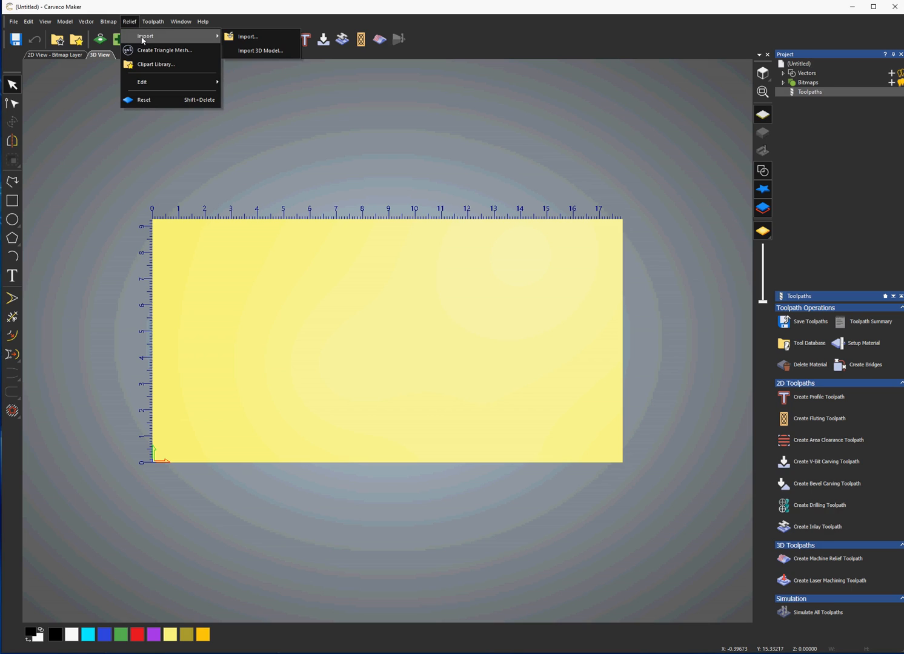
{"action": "left_click", "coordinate": [262, 50]}
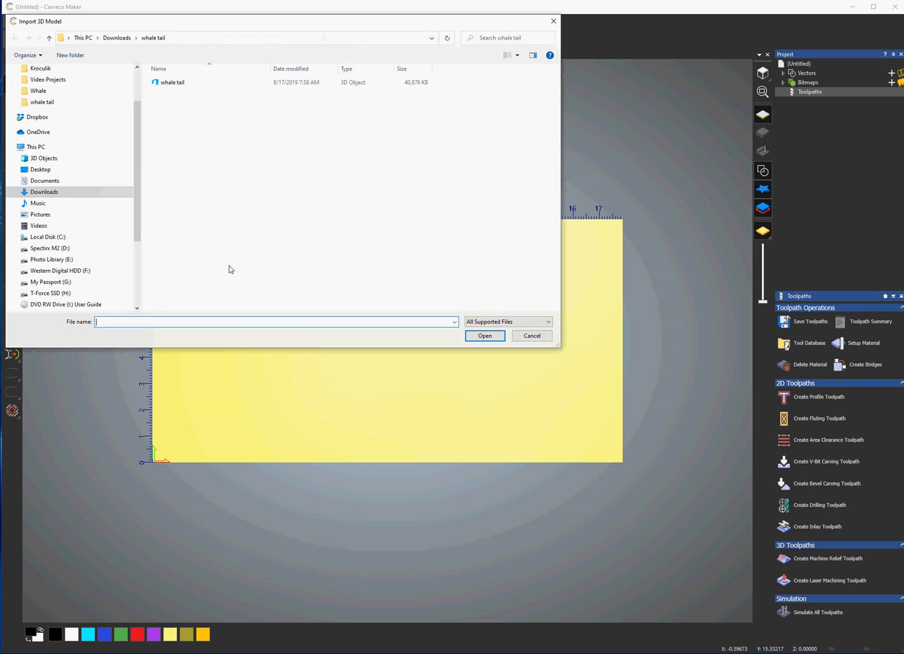
{"action": "double_click", "coordinate": [162, 89]}
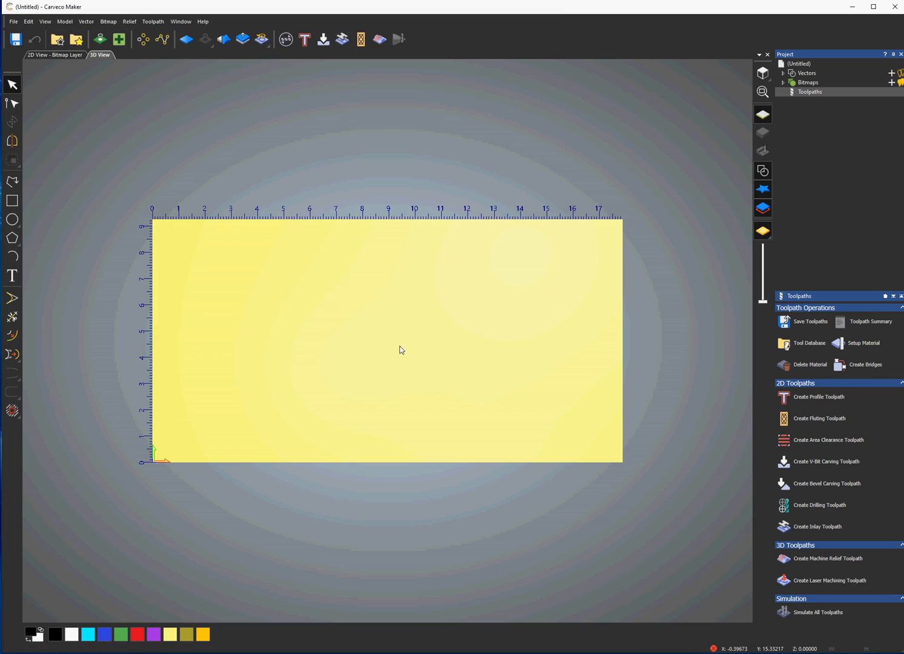
{"action": "left_click_drag", "start_coordinate": [479, 250], "coordinate": [681, 150]}
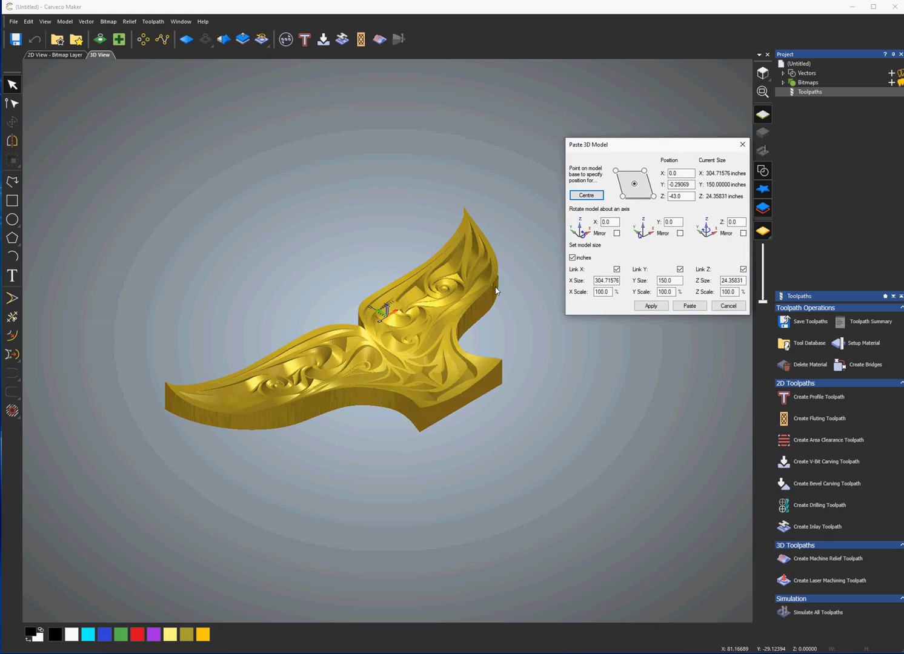
Unlink the model's Z size, set it to 2 inches, and centre the whale tail on the workpiece.
{"action": "left_click", "coordinate": [744, 269]}
{"action": "left_click", "coordinate": [743, 270]}
{"action": "left_click_drag", "start_coordinate": [745, 283], "coordinate": [712, 280]}
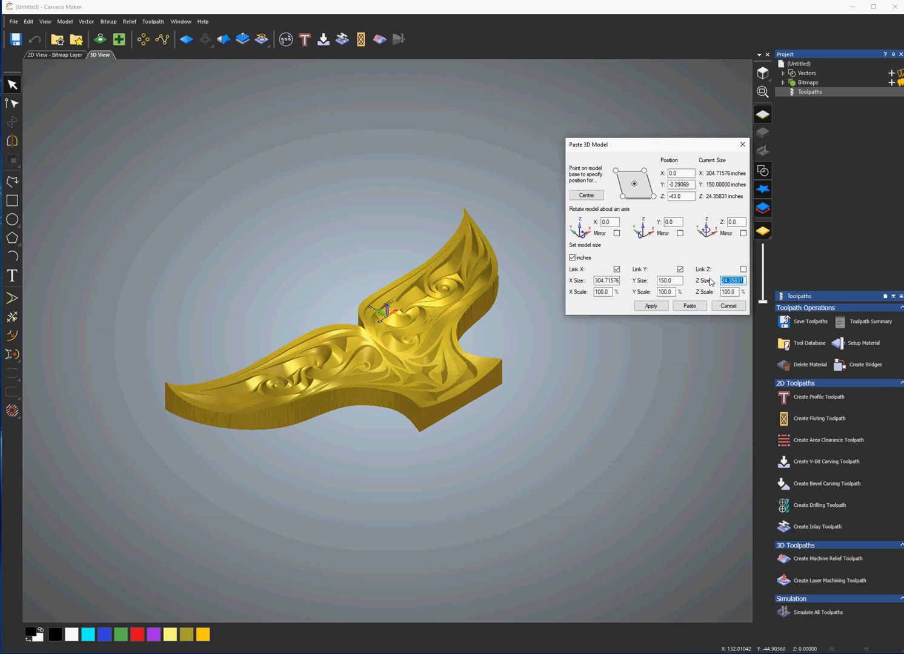
{"action": "type", "text": "2"}
{"action": "left_click", "coordinate": [650, 306]}
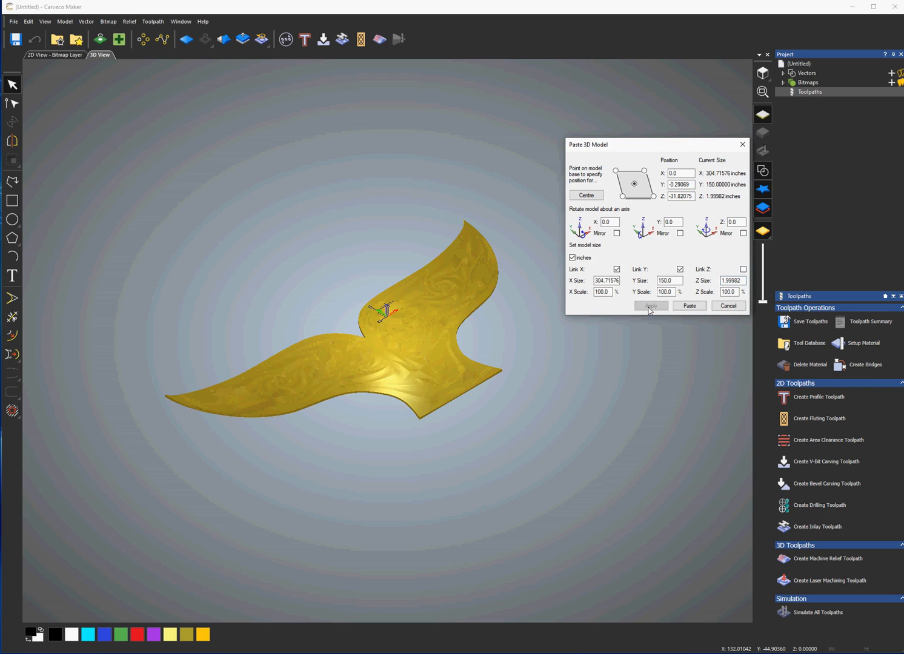
{"action": "left_click", "coordinate": [587, 196]}
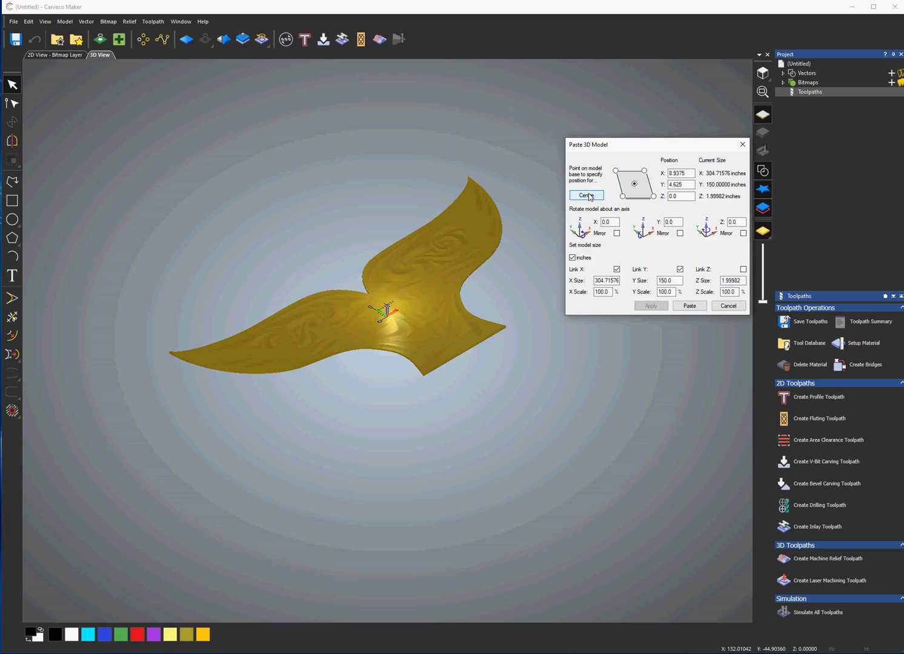
Set the whale tail's X size to 17.5 inches with Y linked, and apply the new size.
{"action": "left_click", "coordinate": [757, 79]}
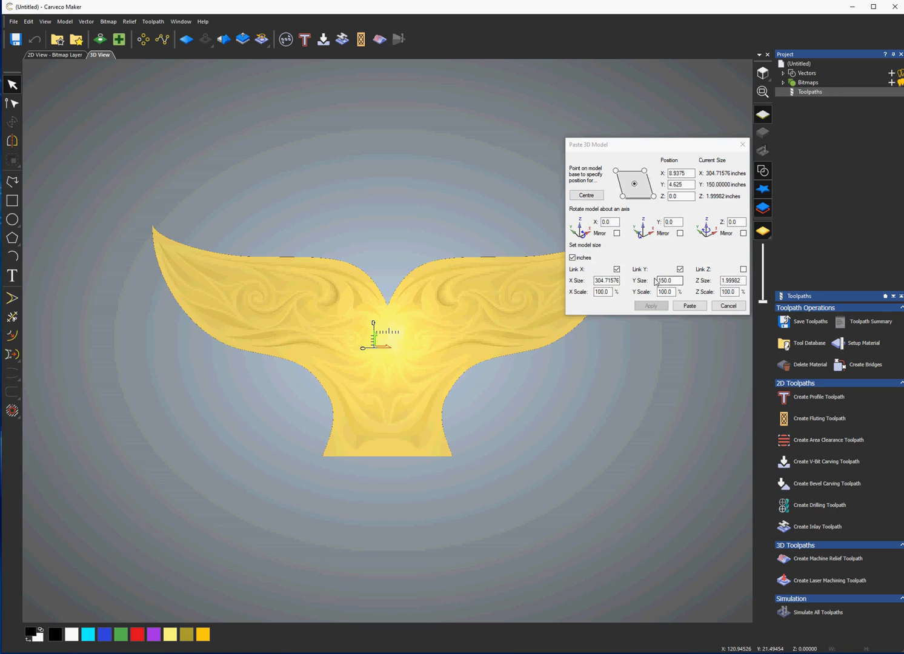
{"action": "double_click", "coordinate": [596, 280]}
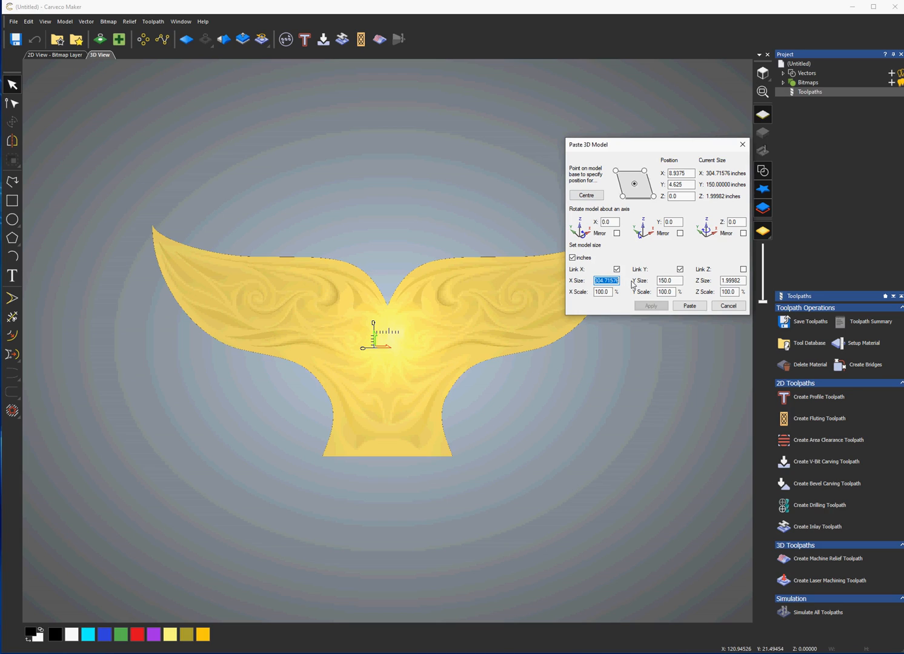
{"action": "type", "text": "17"}
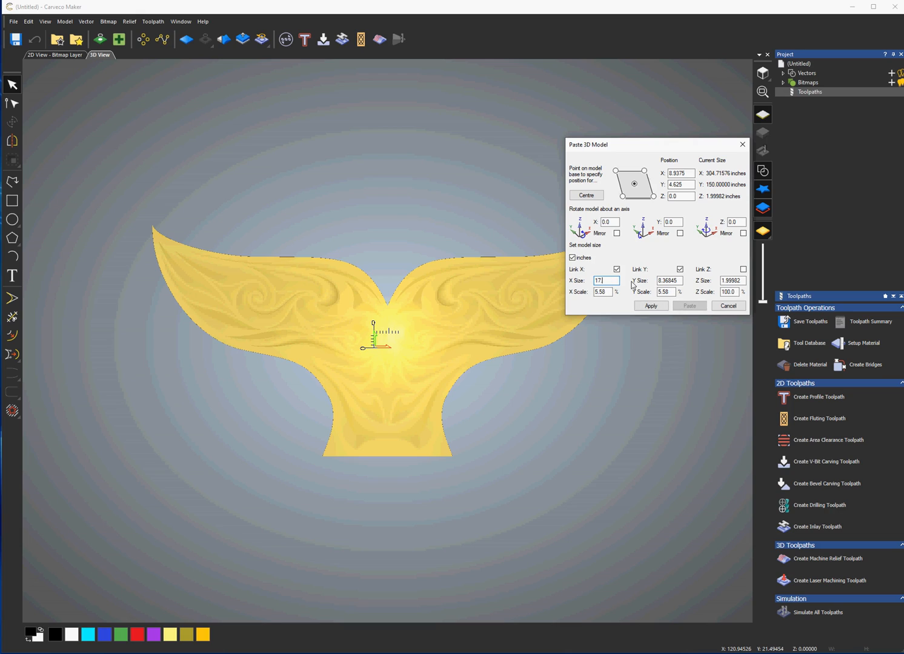
{"action": "type", "text": ".5"}
{"action": "left_click", "coordinate": [651, 305]}
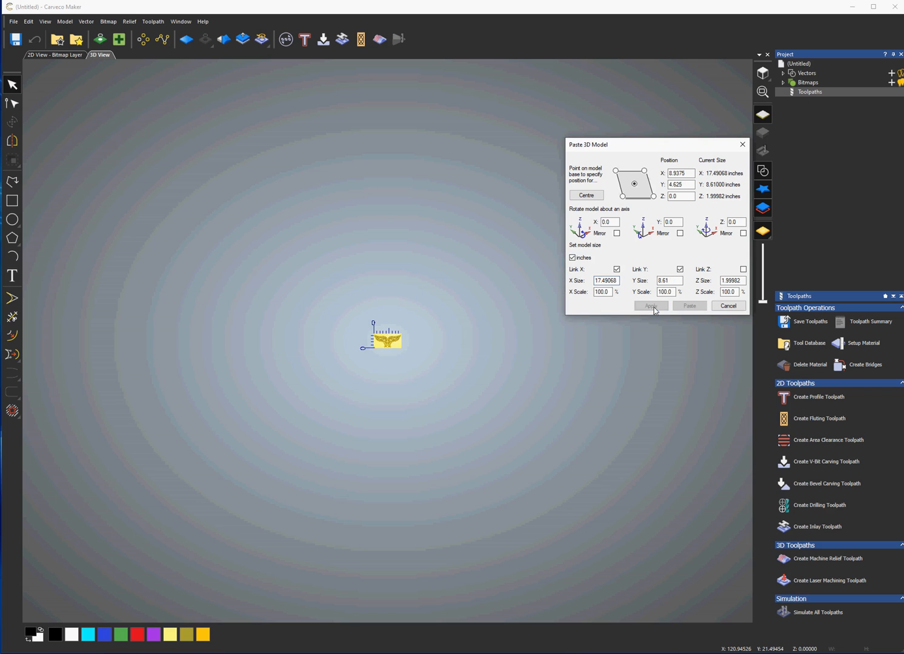
Centre the resized whale tail again, paste it into the relief, and close the paste settings.
{"action": "left_click", "coordinate": [761, 74]}
{"action": "left_click_drag", "start_coordinate": [465, 360], "coordinate": [427, 361]}
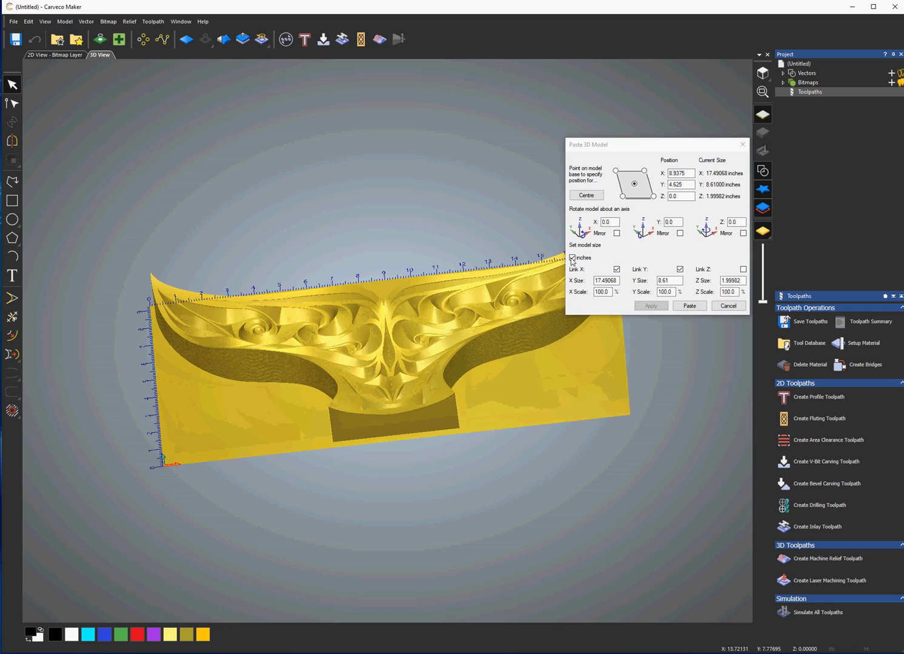
{"action": "left_click", "coordinate": [585, 195]}
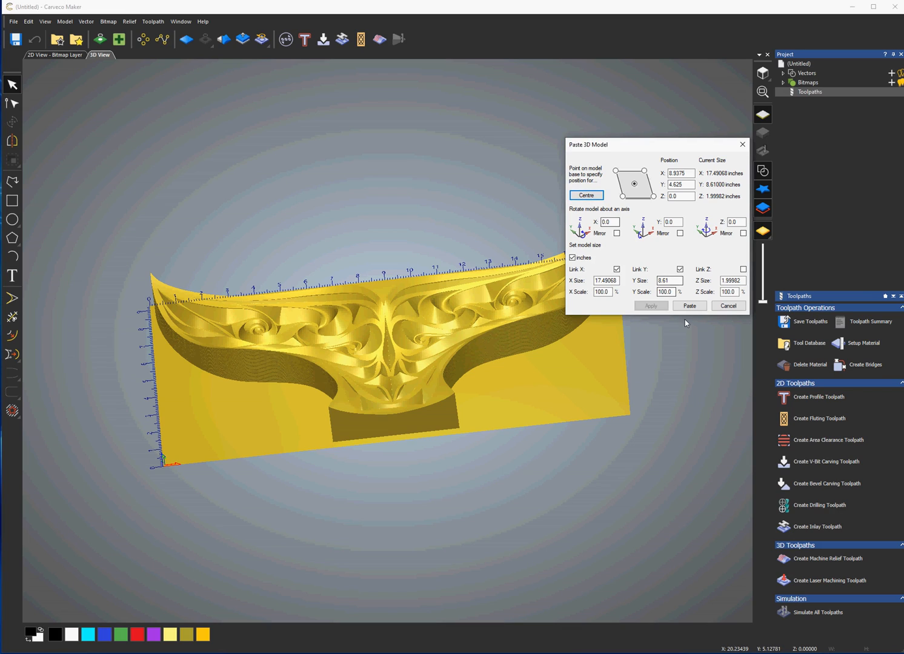
{"action": "left_click_drag", "start_coordinate": [461, 374], "coordinate": [503, 432]}
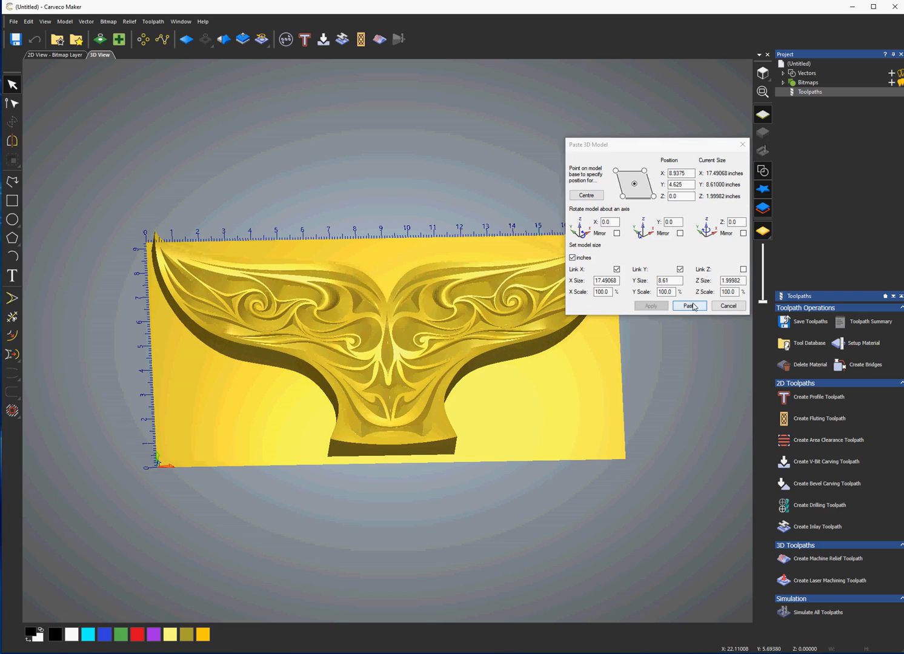
{"action": "left_click", "coordinate": [689, 305]}
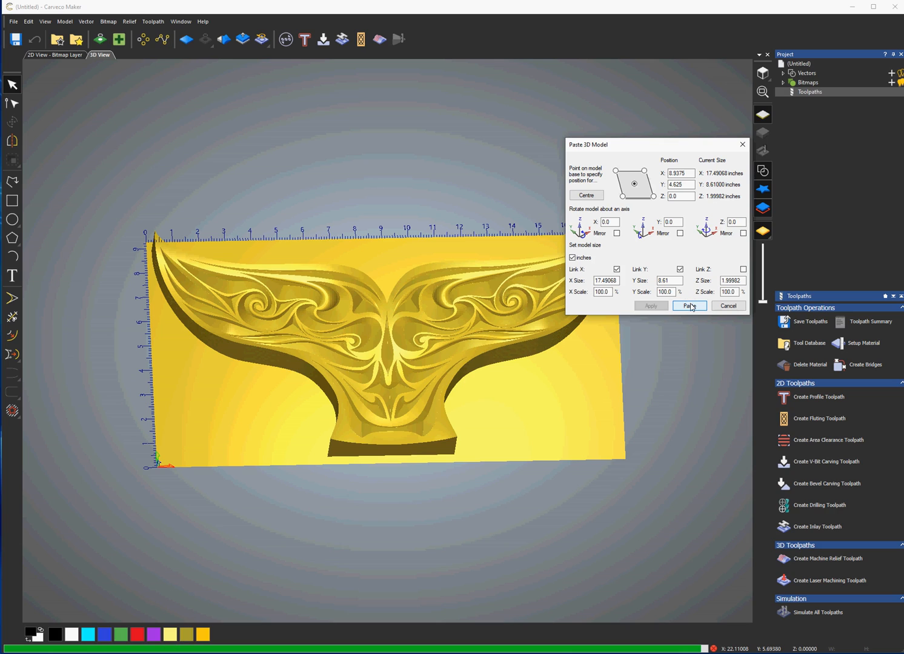
{"action": "left_click", "coordinate": [742, 144]}
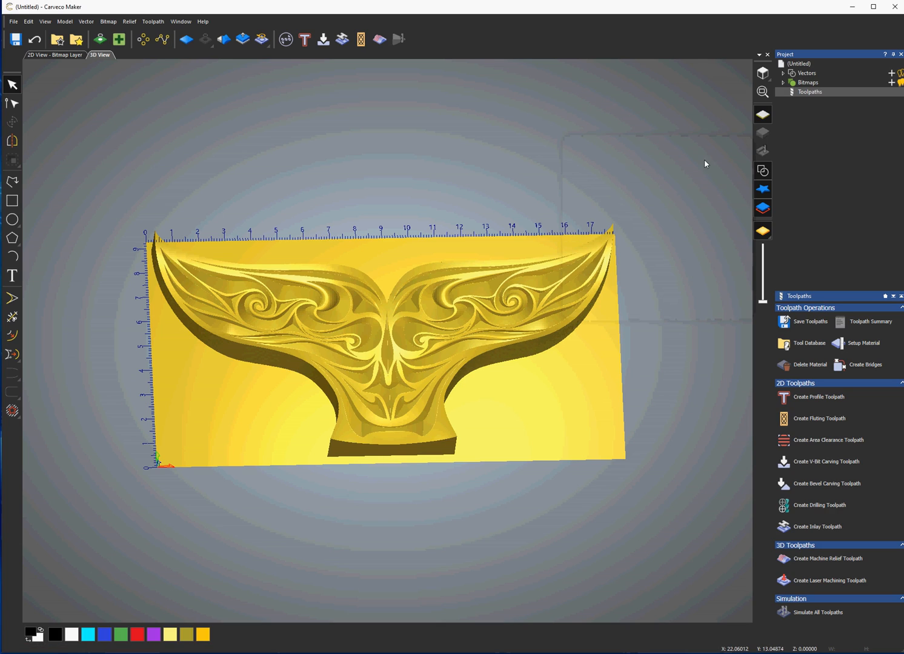
Start a Machine Relief toolpath for the whale tail and use Automatic Boundary as the area to machine.
{"action": "left_click_drag", "start_coordinate": [414, 277], "coordinate": [813, 196]}
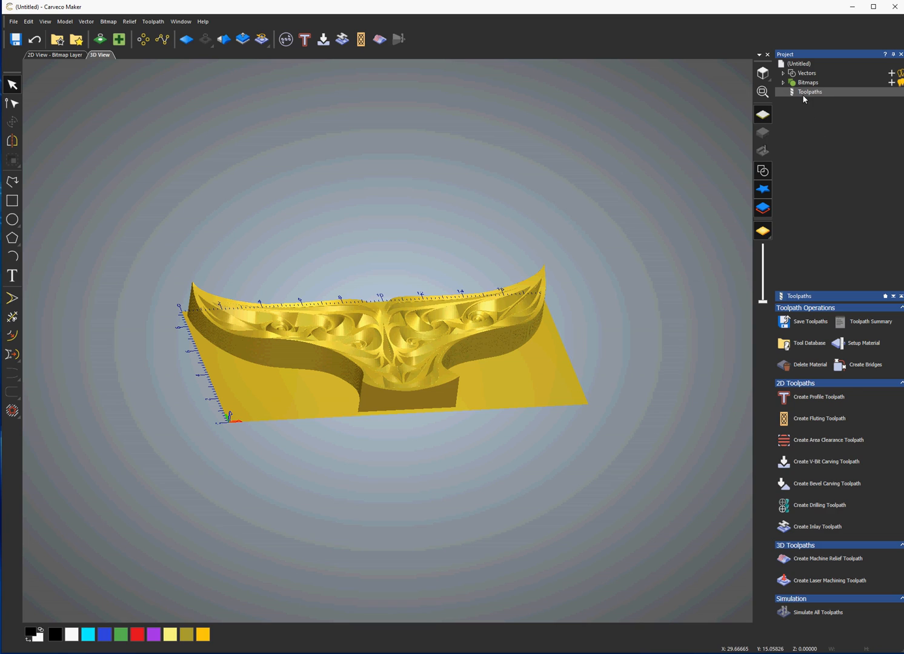
{"action": "left_click", "coordinate": [829, 561]}
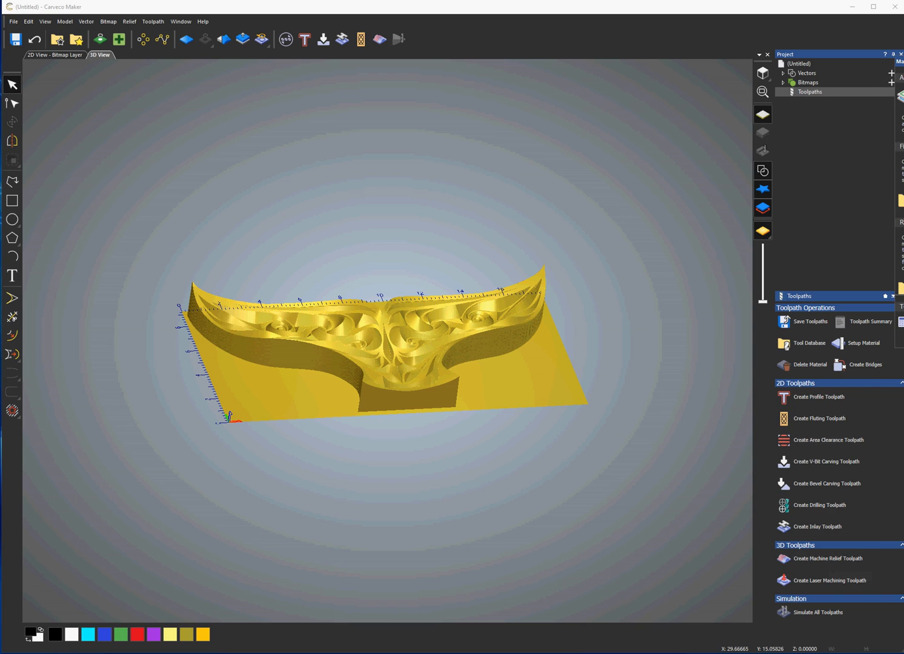
{"action": "left_click_drag", "start_coordinate": [903, 63], "coordinate": [656, 69]}
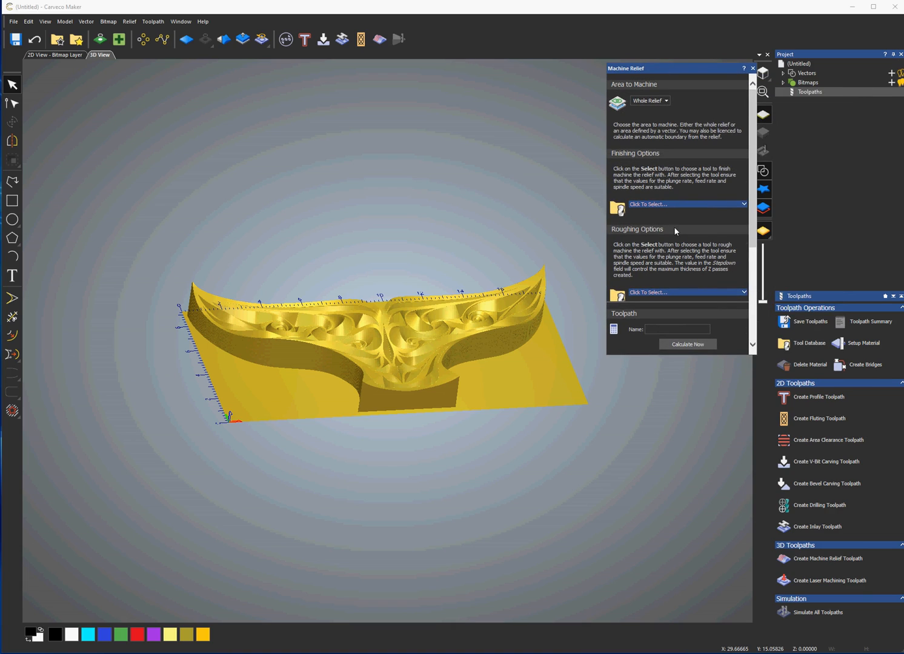
{"action": "left_click", "coordinate": [657, 100]}
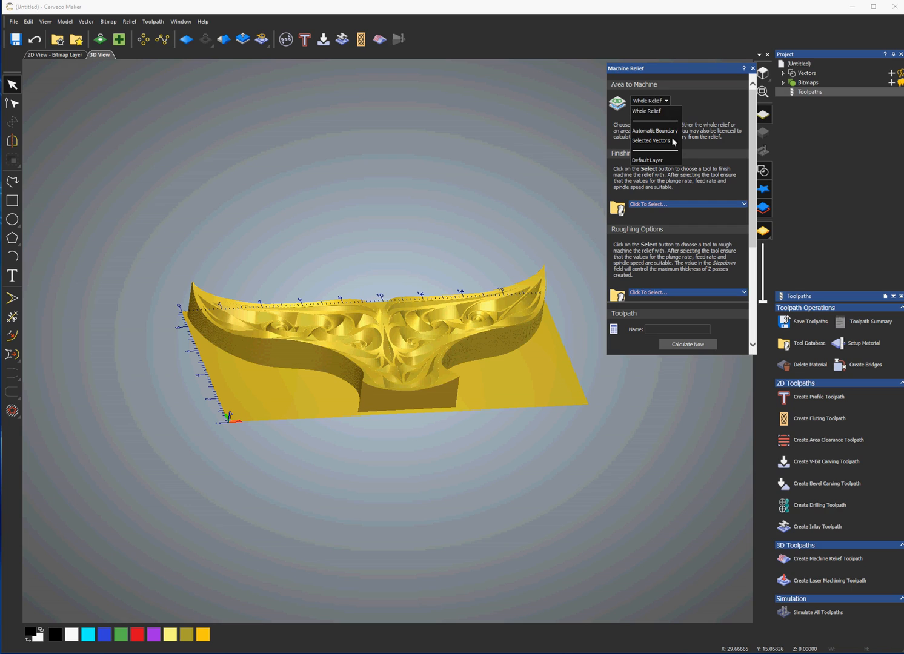
{"action": "left_click", "coordinate": [667, 130]}
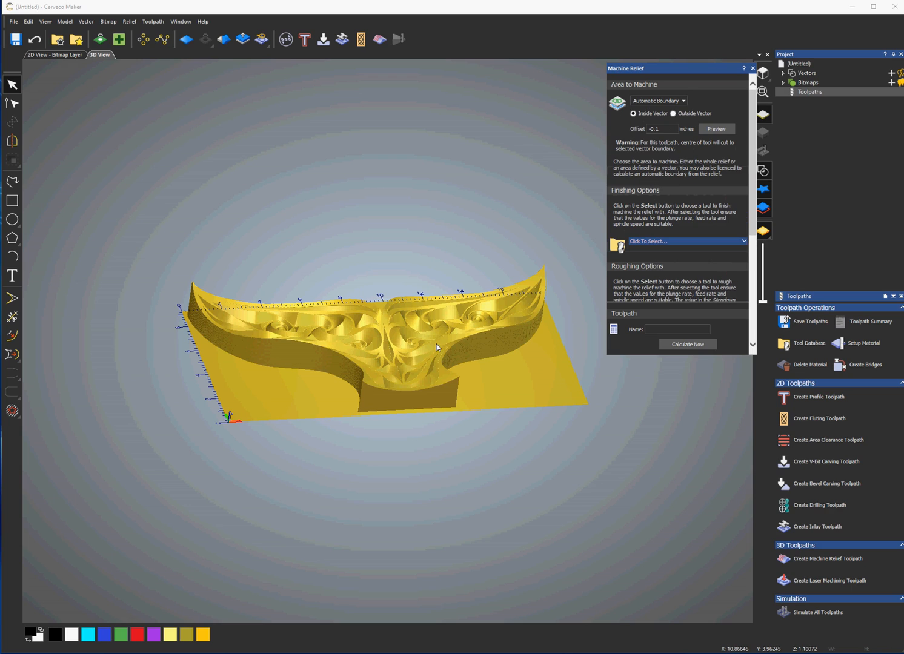
{"action": "left_click_drag", "start_coordinate": [376, 327], "coordinate": [349, 403]}
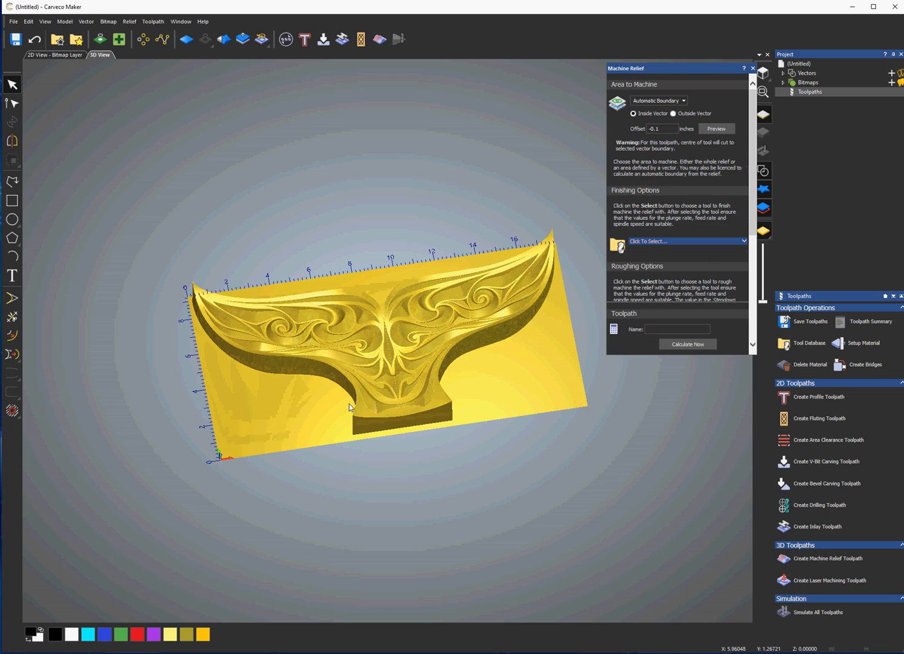
{"action": "left_click", "coordinate": [647, 130]}
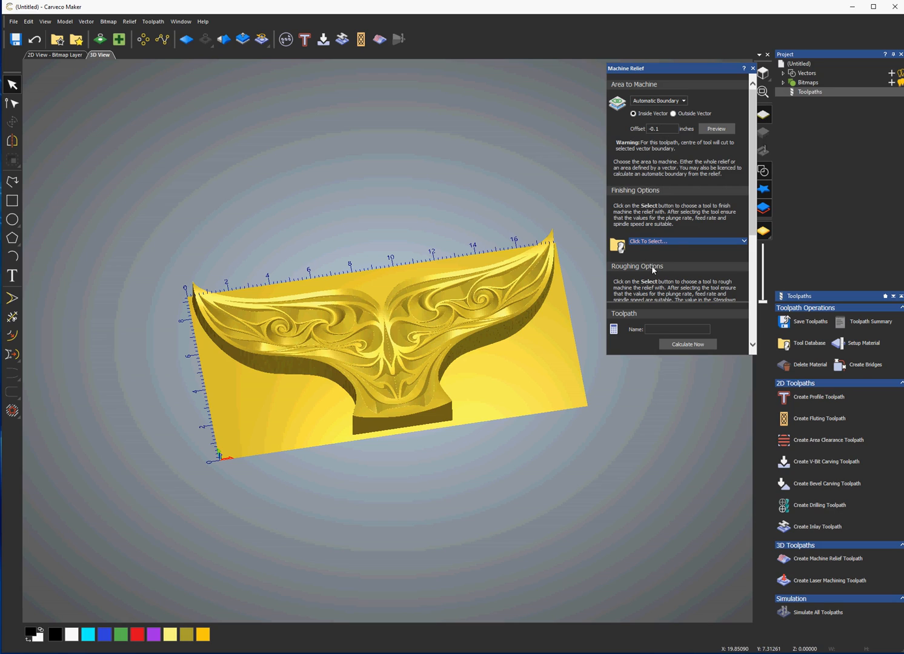
Choose the 1/32" Radiused Engraving bit from the iCarver General Tool Kit as the finishing tool.
{"action": "left_click_drag", "start_coordinate": [410, 382], "coordinate": [410, 336]}
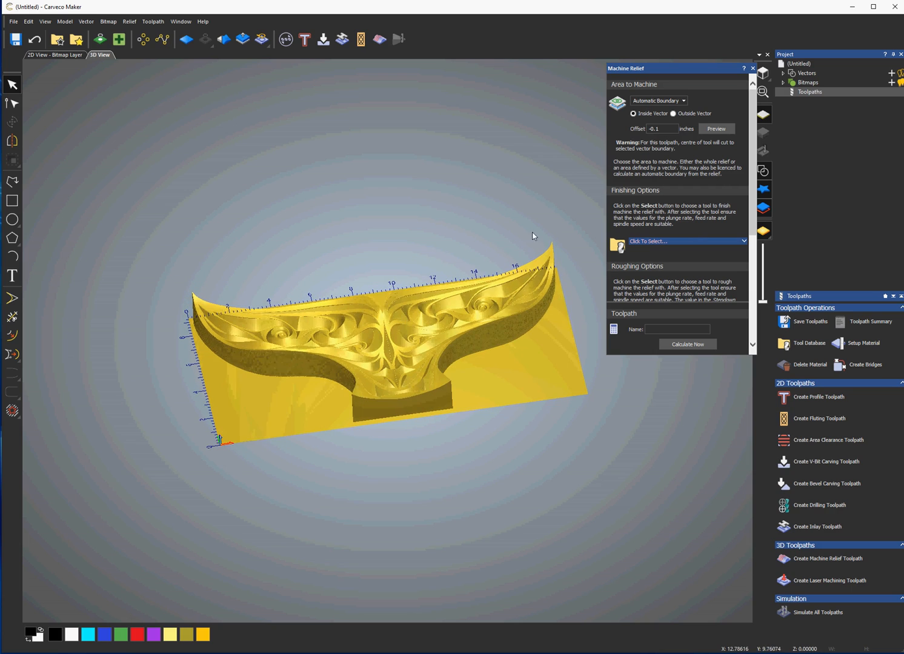
{"action": "left_click", "coordinate": [688, 241]}
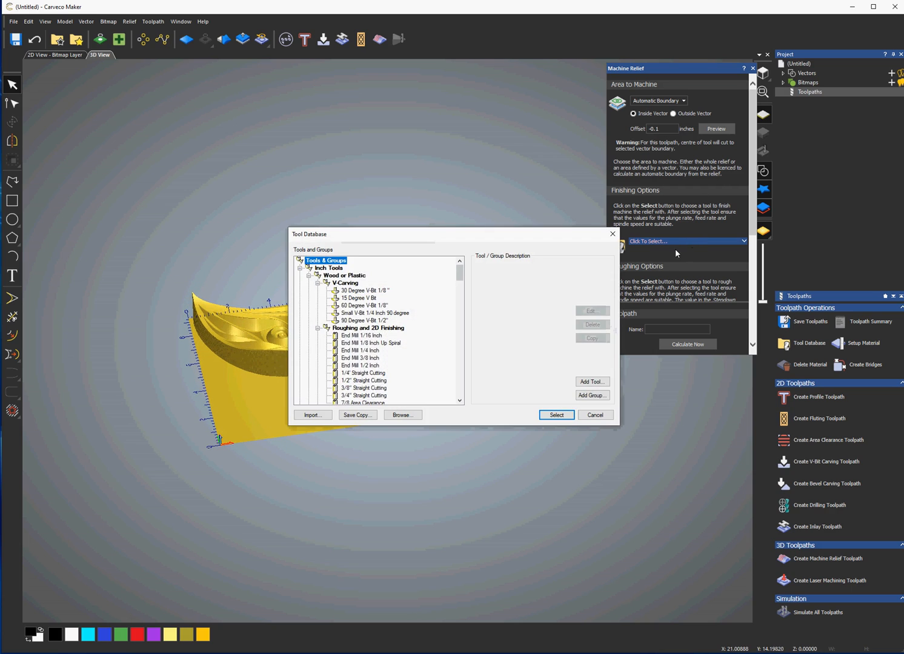
{"action": "scroll", "coordinate": [367, 350], "scroll_direction": "down", "scroll_amount": 10}
{"action": "scroll", "coordinate": [367, 351], "scroll_direction": "down", "scroll_amount": 15}
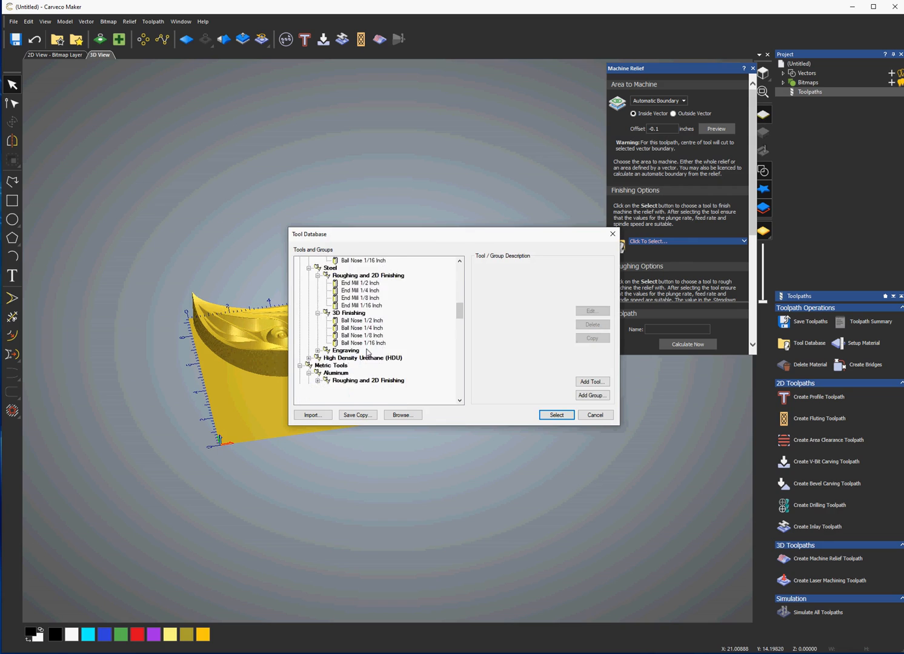
{"action": "scroll", "coordinate": [368, 350], "scroll_direction": "down", "scroll_amount": 15}
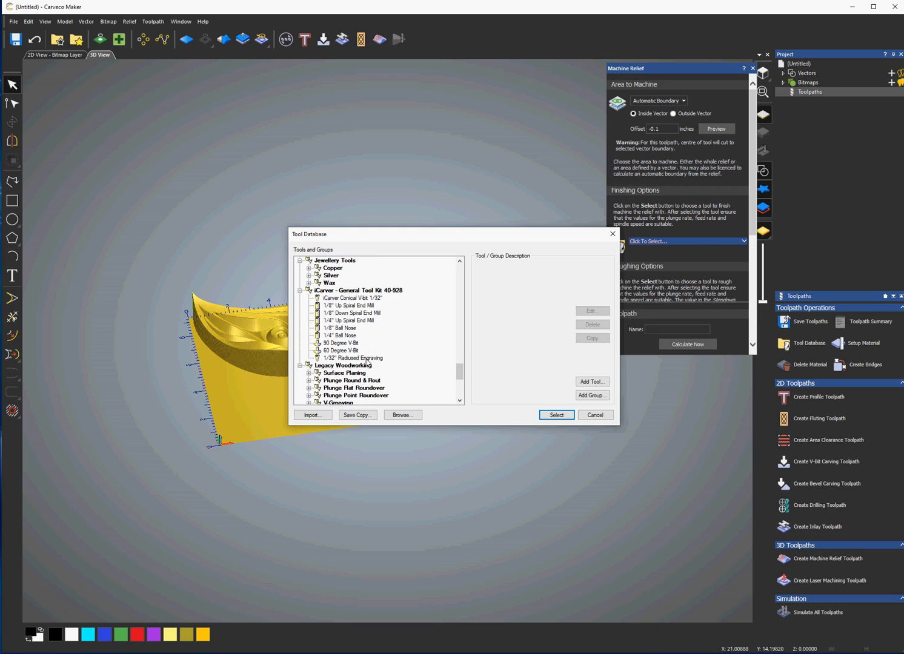
{"action": "double_click", "coordinate": [354, 358]}
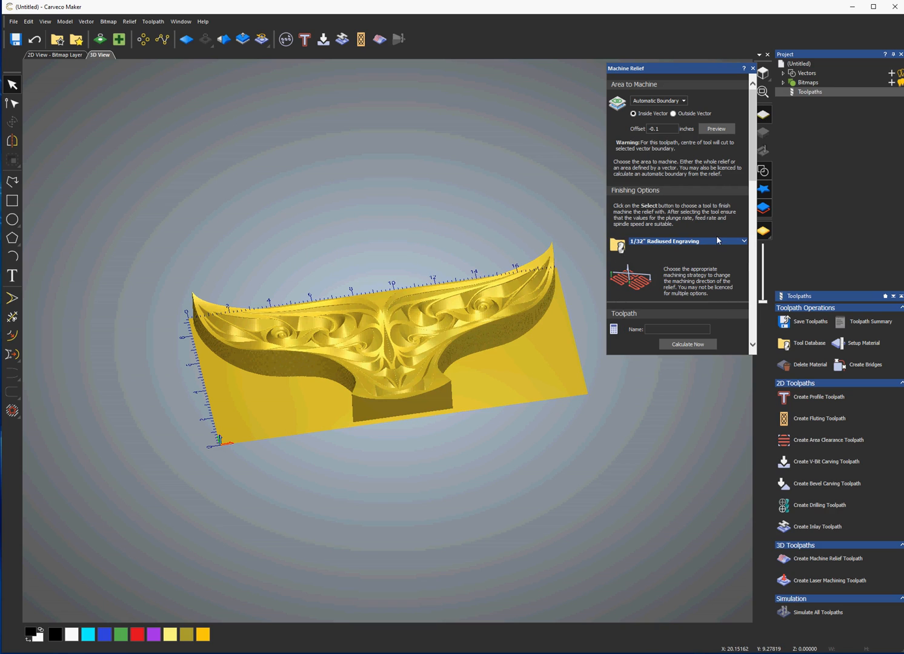
Expand the finishing tool's parameters and set its stepover to 0.00325 inches.
{"action": "left_click", "coordinate": [719, 240]}
{"action": "scroll", "coordinate": [709, 240], "scroll_direction": "down", "scroll_amount": 3}
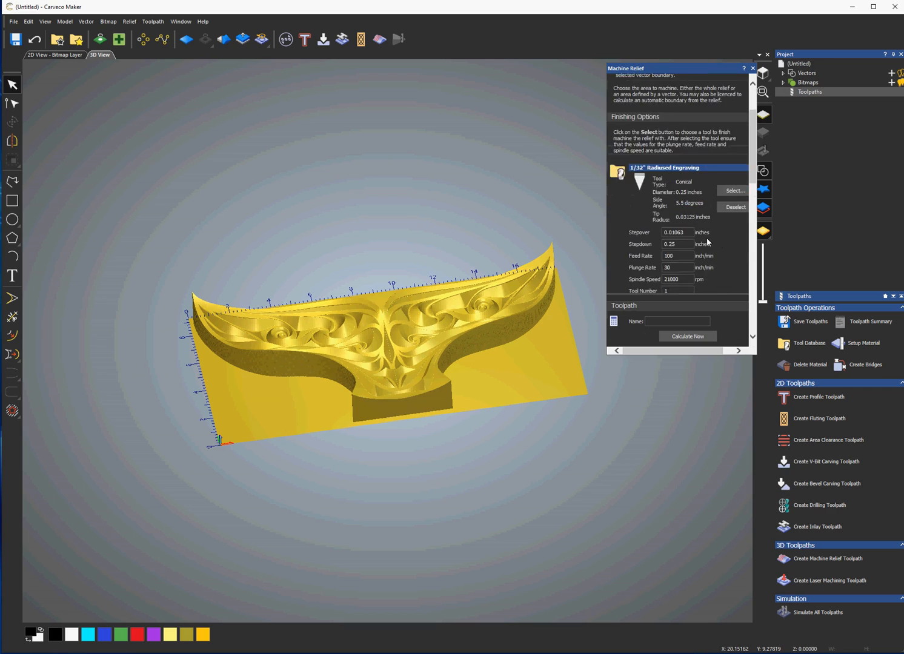
{"action": "scroll", "coordinate": [706, 237], "scroll_direction": "down", "scroll_amount": 1}
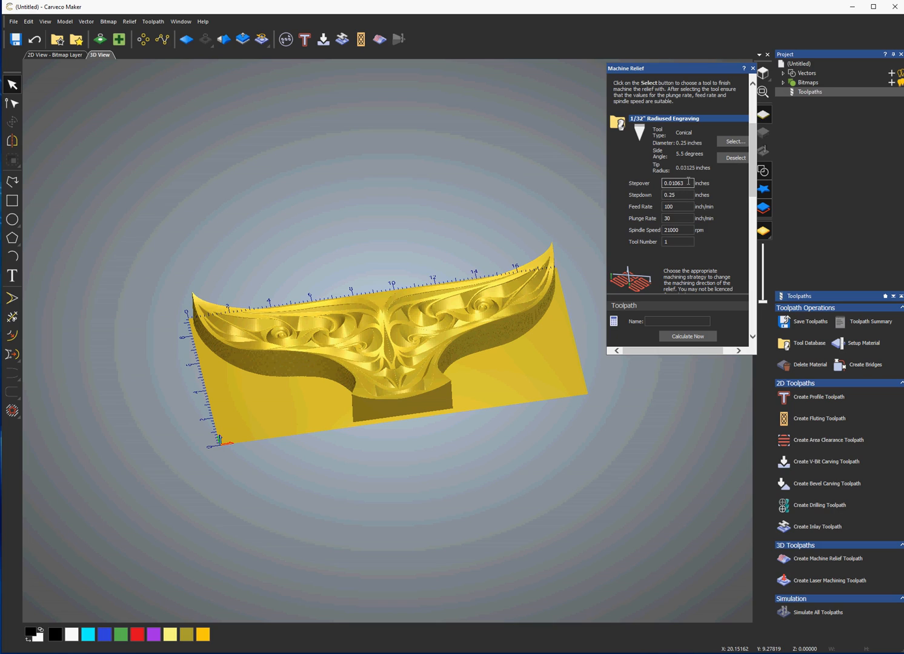
{"action": "left_click_drag", "start_coordinate": [687, 184], "coordinate": [655, 183]}
{"action": "type", "text": "0.00325"}
Examine the finishing clearance strategy, raster angle, tolerance and allowance, along with the roughing and lead-in options.
{"action": "scroll", "coordinate": [718, 261], "scroll_direction": "down", "scroll_amount": 4}
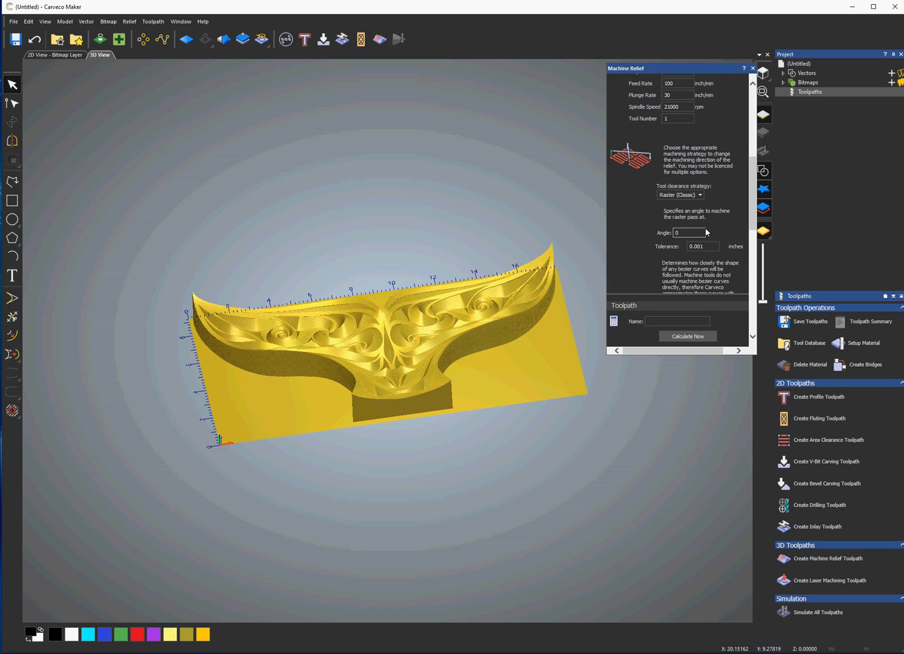
{"action": "scroll", "coordinate": [702, 227], "scroll_direction": "up", "scroll_amount": 4}
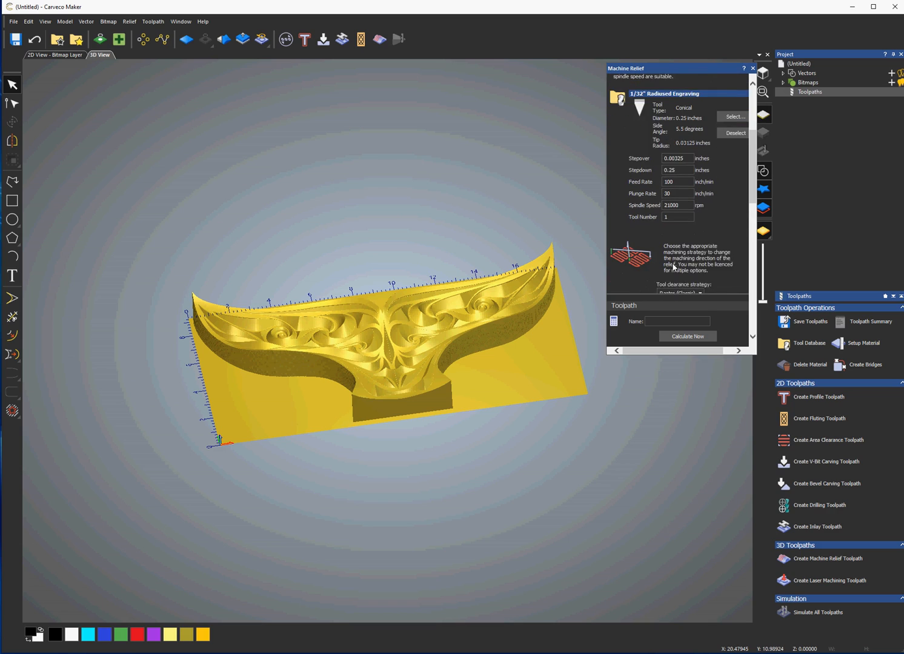
{"action": "scroll", "coordinate": [673, 266], "scroll_direction": "down", "scroll_amount": 6}
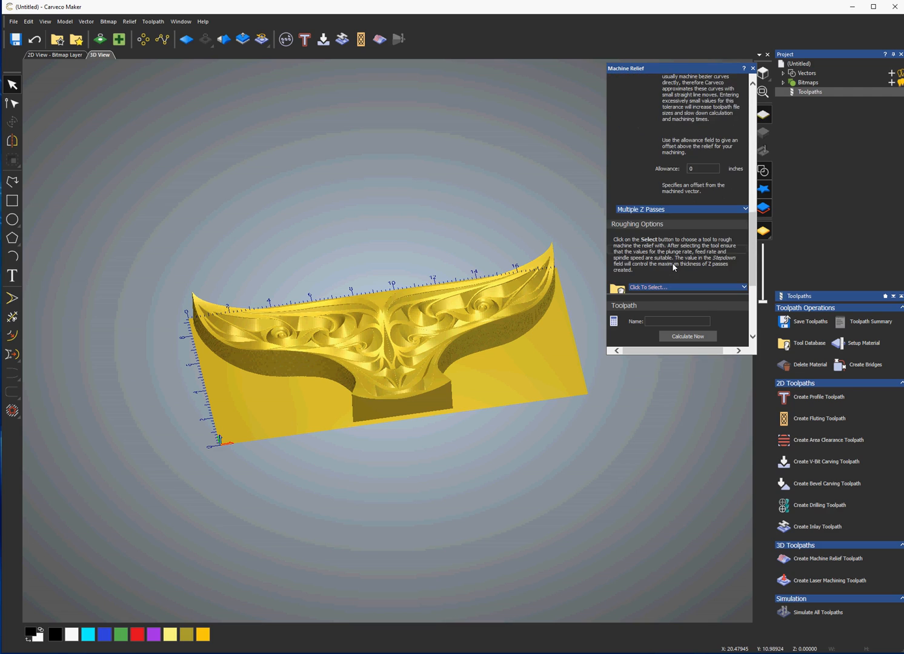
{"action": "scroll", "coordinate": [674, 267], "scroll_direction": "down", "scroll_amount": 3}
{"action": "scroll", "coordinate": [669, 258], "scroll_direction": "up", "scroll_amount": 8}
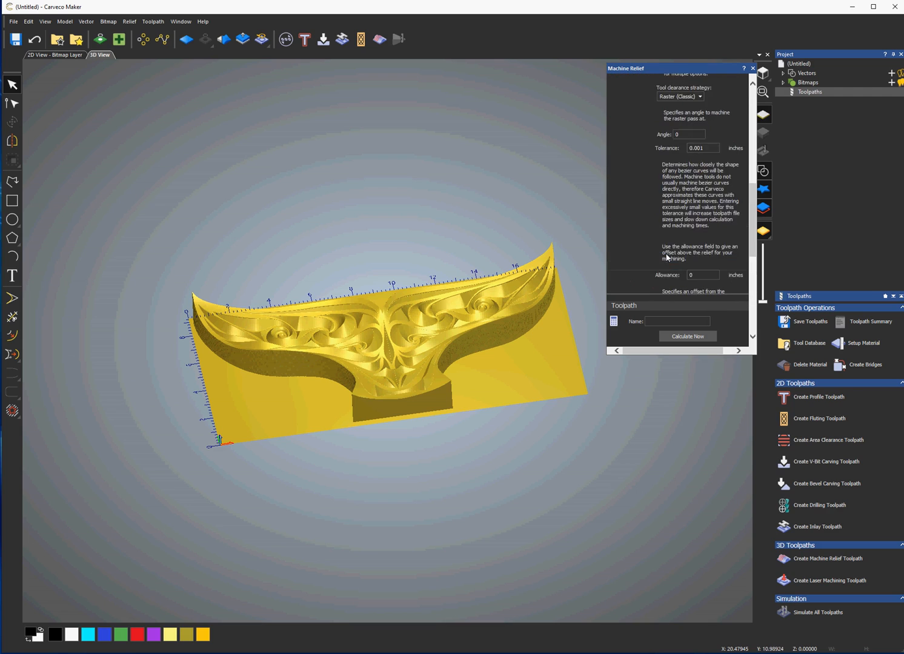
{"action": "scroll", "coordinate": [665, 253], "scroll_direction": "down", "scroll_amount": 4}
{"action": "scroll", "coordinate": [667, 256], "scroll_direction": "down", "scroll_amount": 5}
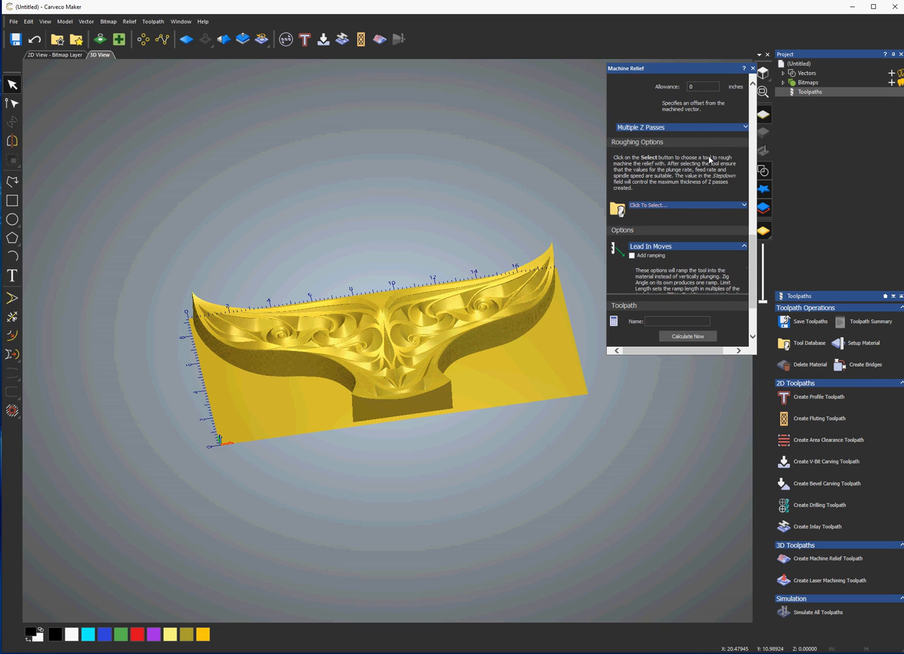
Choose End Mill 1/4 Inch from the tool database as the roughing tool and adjust its stepdown.
{"action": "left_click", "coordinate": [679, 205]}
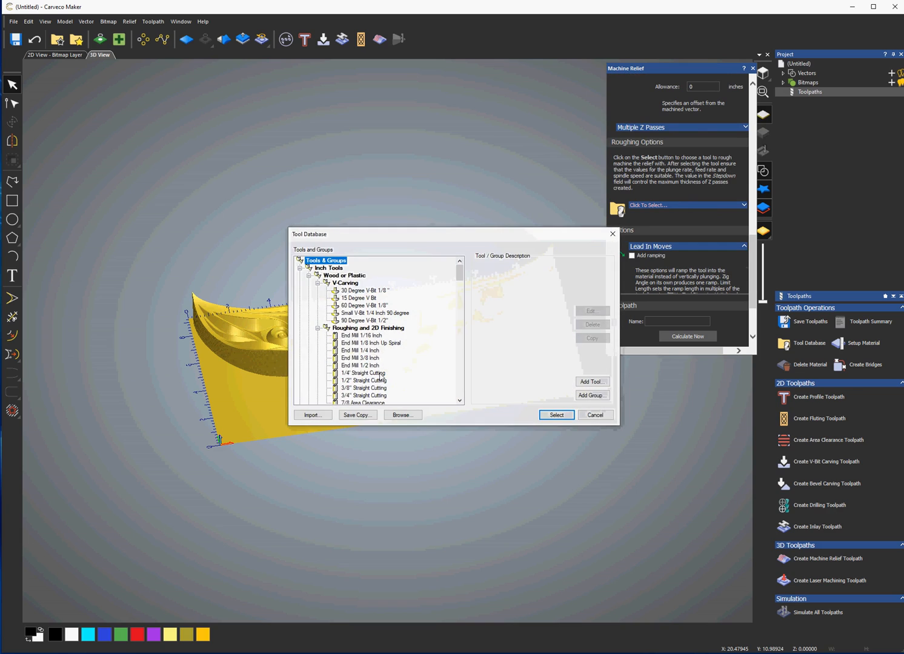
{"action": "double_click", "coordinate": [377, 353]}
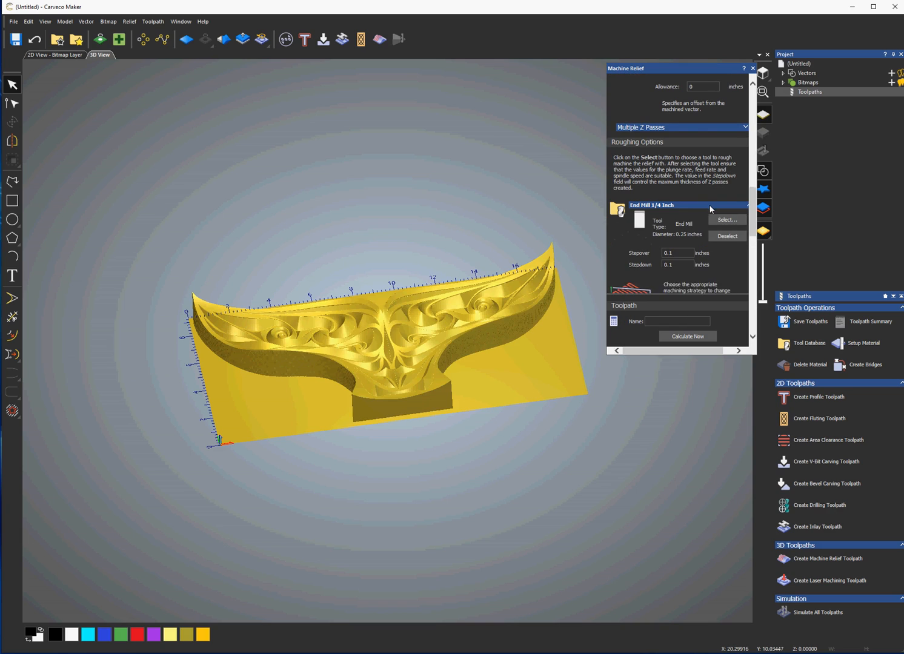
{"action": "scroll", "coordinate": [689, 222], "scroll_direction": "down", "scroll_amount": 1}
{"action": "scroll", "coordinate": [689, 222], "scroll_direction": "down", "scroll_amount": 1}
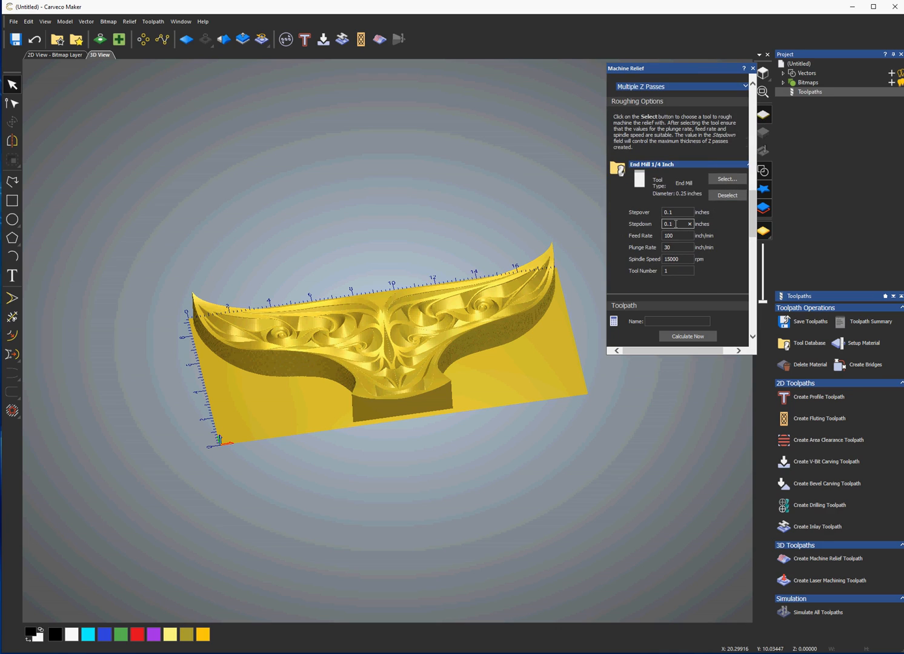
{"action": "type", "text": "5"}
{"action": "left_click", "coordinate": [676, 235]}
Examine the roughing clearance strategy, raster angle, profile pass, cutting direction, tolerance and allowance, and the lead-in ramping options.
{"action": "scroll", "coordinate": [686, 262], "scroll_direction": "down", "scroll_amount": 3}
{"action": "scroll", "coordinate": [690, 261], "scroll_direction": "down", "scroll_amount": 3}
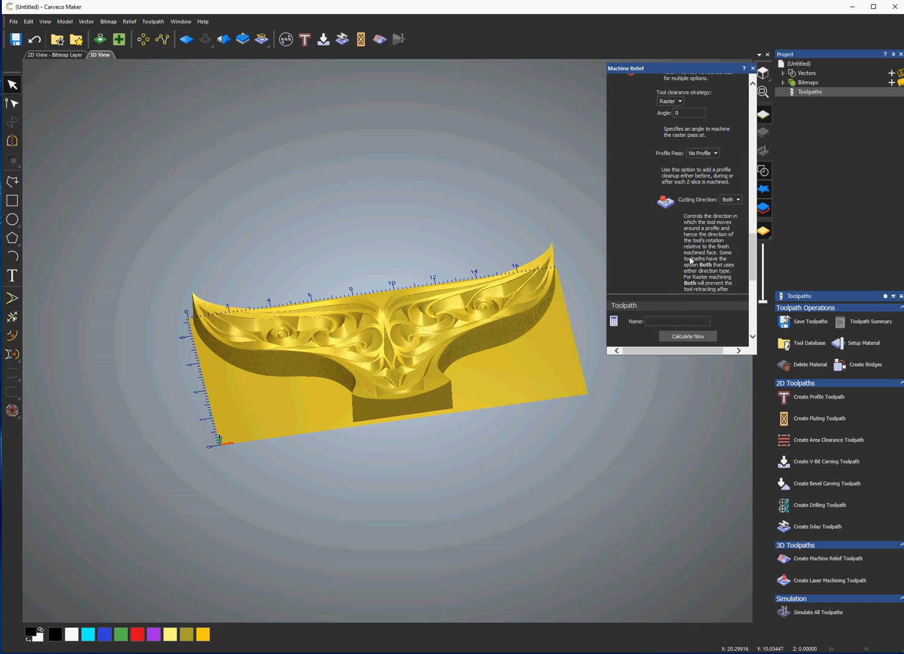
{"action": "scroll", "coordinate": [689, 261], "scroll_direction": "up", "scroll_amount": 5}
{"action": "scroll", "coordinate": [690, 260], "scroll_direction": "up", "scroll_amount": 2}
{"action": "scroll", "coordinate": [683, 249], "scroll_direction": "down", "scroll_amount": 3}
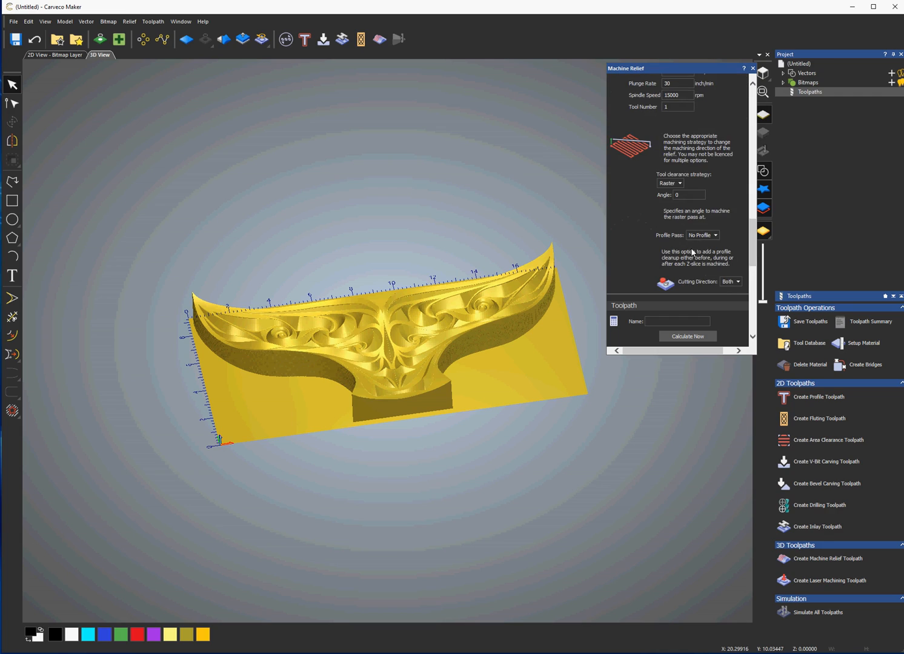
{"action": "scroll", "coordinate": [704, 239], "scroll_direction": "down", "scroll_amount": 2}
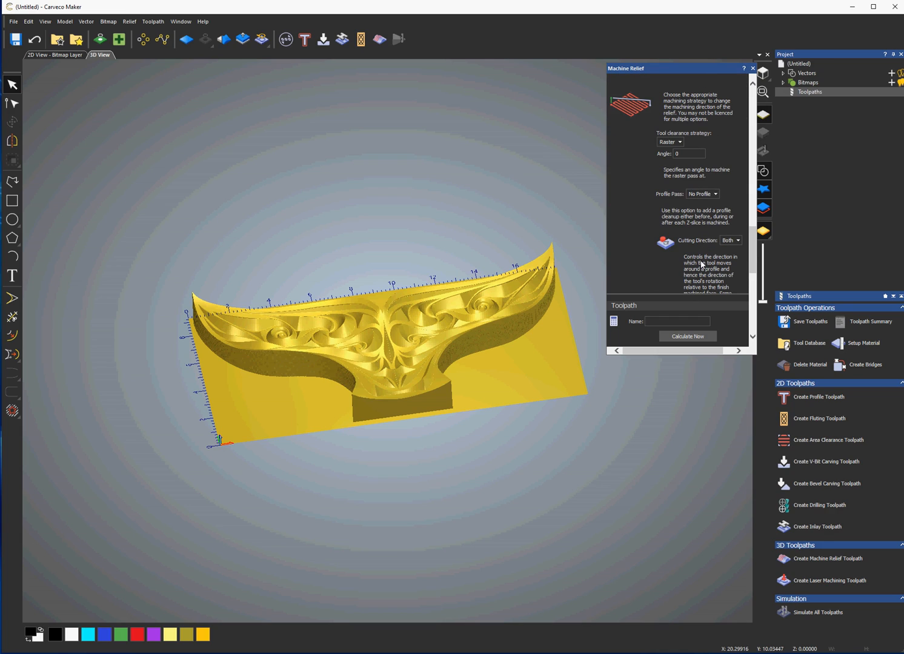
{"action": "scroll", "coordinate": [704, 252], "scroll_direction": "down", "scroll_amount": 5}
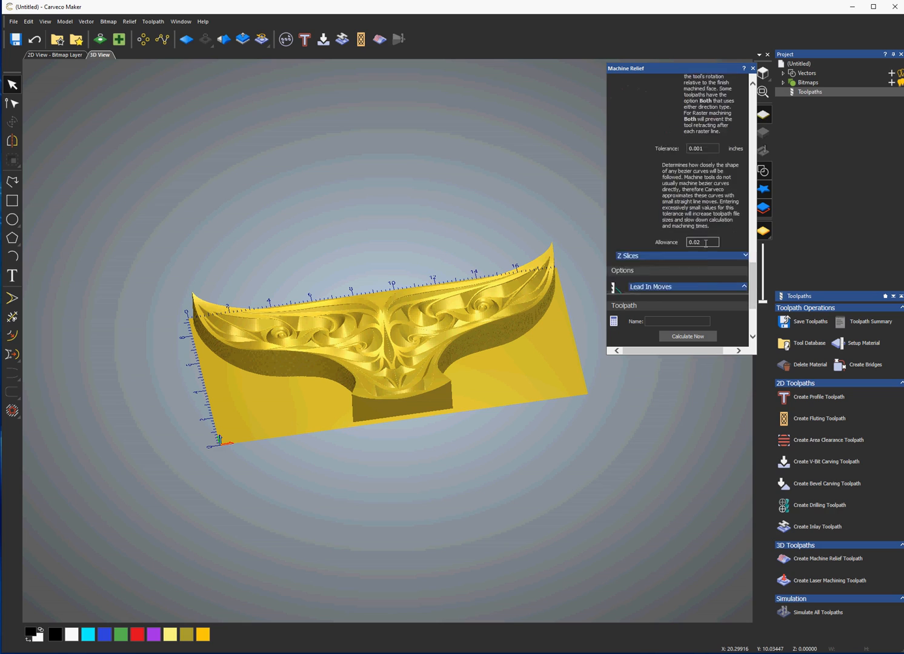
{"action": "scroll", "coordinate": [706, 245], "scroll_direction": "down", "scroll_amount": 3}
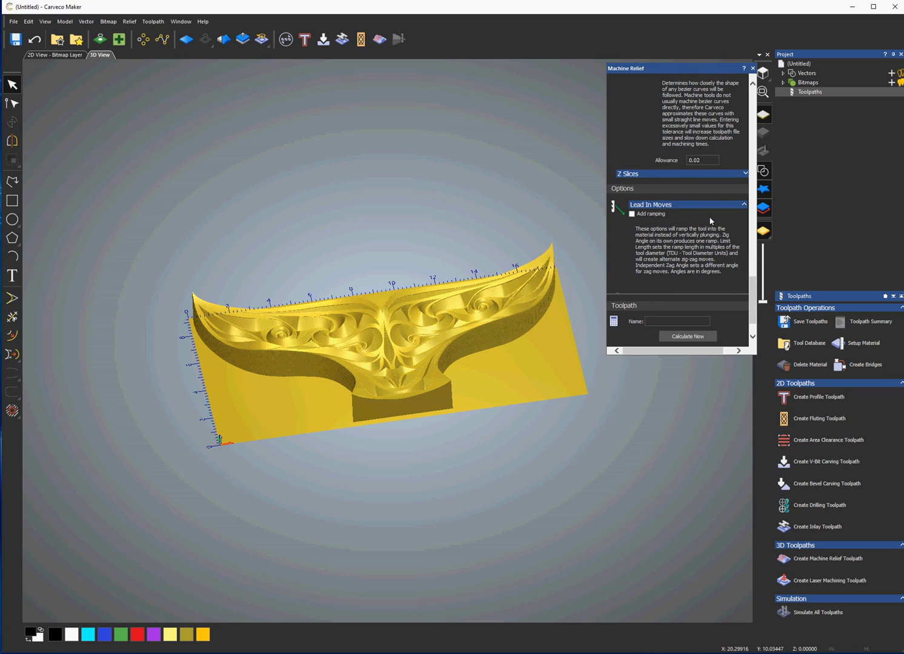
{"action": "scroll", "coordinate": [711, 221], "scroll_direction": "down", "scroll_amount": 2}
{"action": "left_click", "coordinate": [632, 173]}
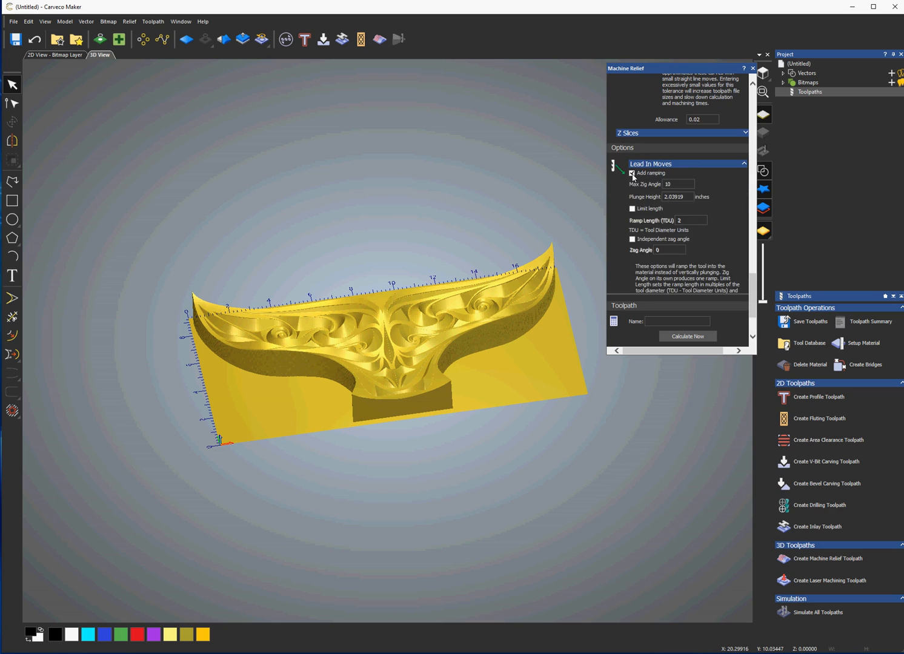
{"action": "left_click", "coordinate": [633, 173]}
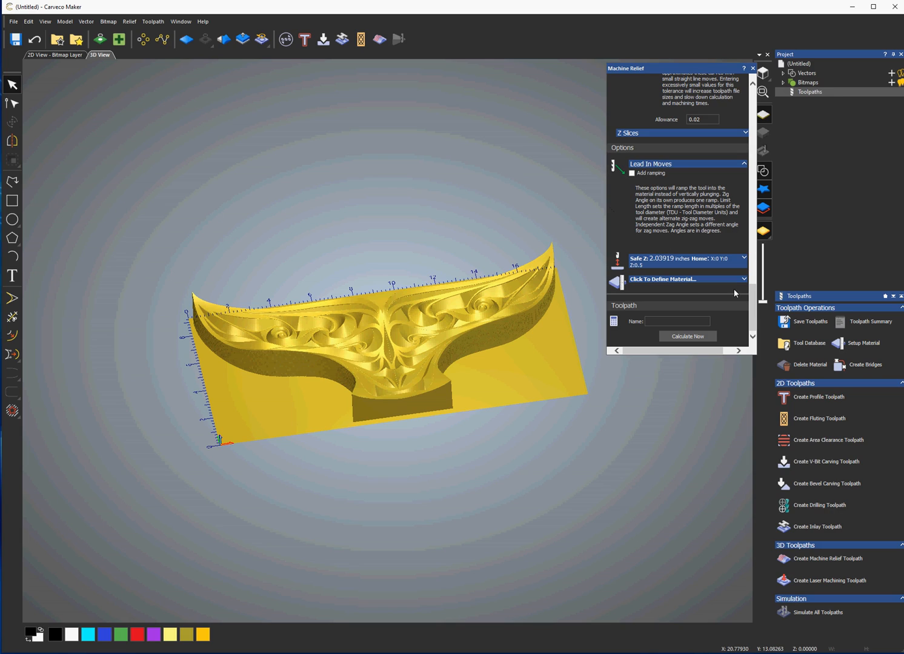
Set the toolpath's Safe Z to 0.5 inches and define the material thickness as 2.0625 inches.
{"action": "left_click", "coordinate": [742, 258]}
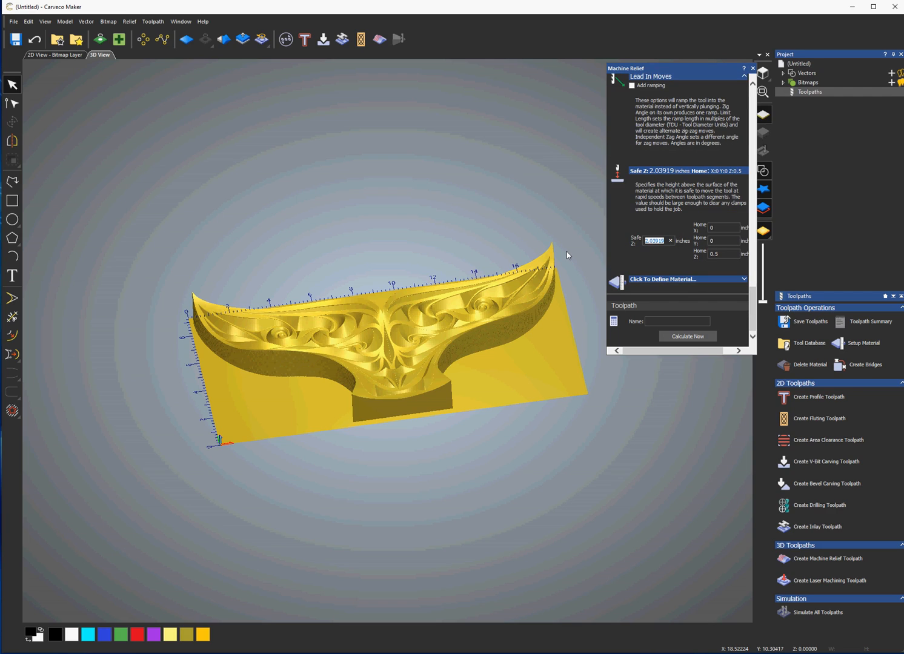
{"action": "type", "text": "0.5"}
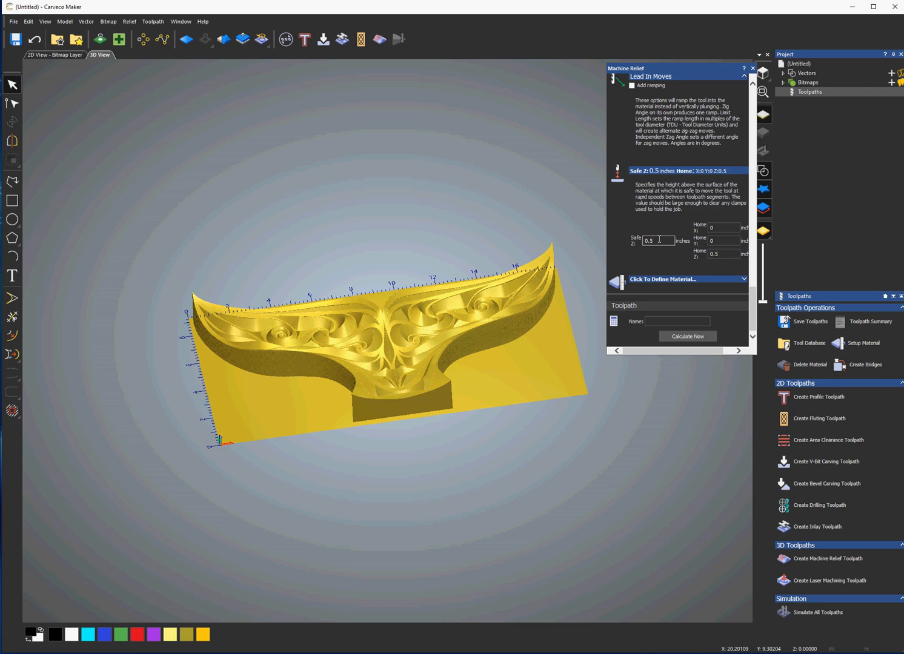
{"action": "left_click", "coordinate": [741, 280]}
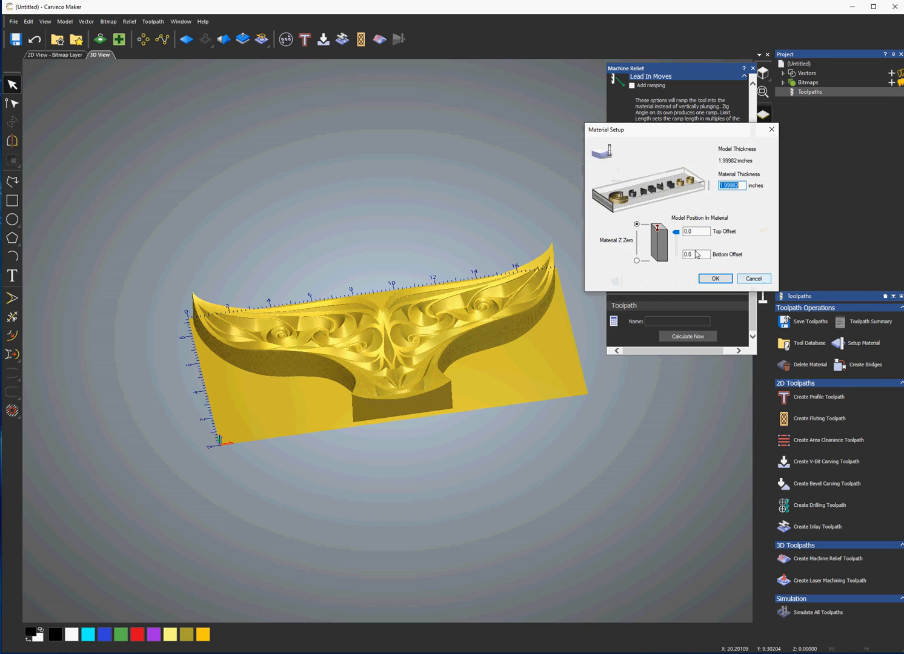
{"action": "double_click", "coordinate": [744, 186]}
{"action": "type", "text": "2.0625"}
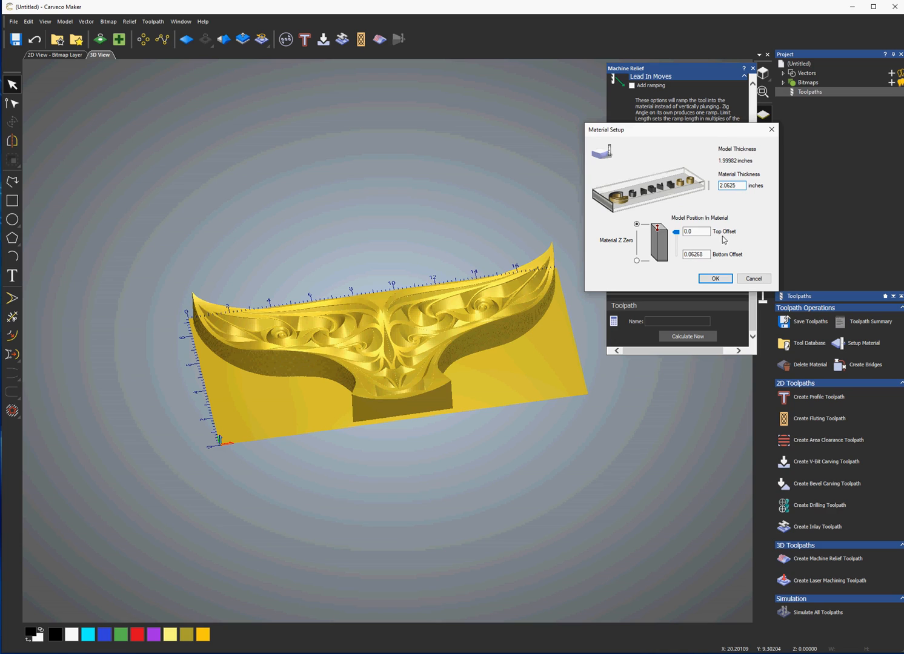
{"action": "left_click", "coordinate": [725, 278]}
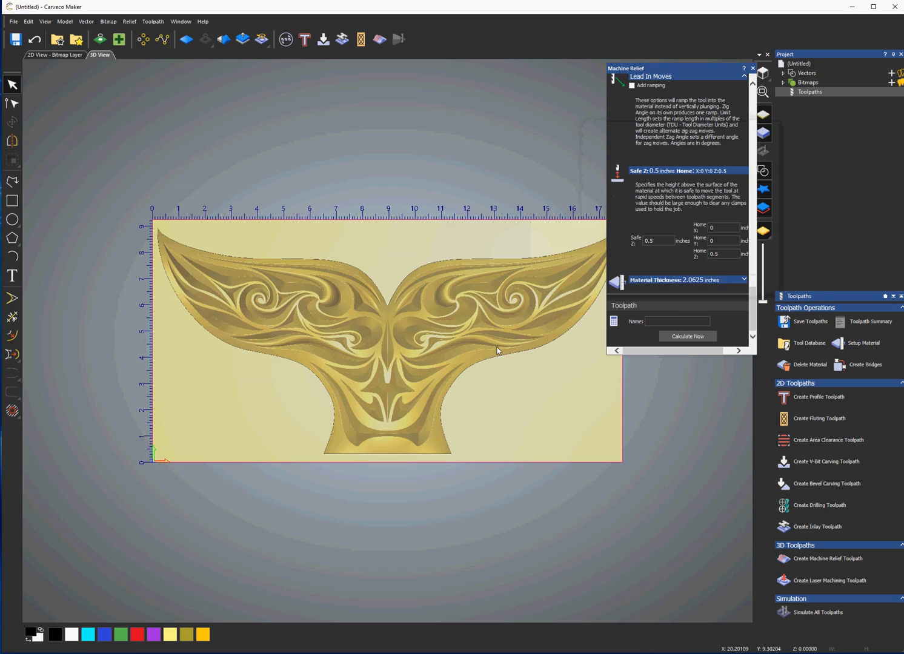
Calculate the Machine Relief toolpath, close its settings and inspect the resulting toolpath in 3D.
{"action": "left_click", "coordinate": [688, 337]}
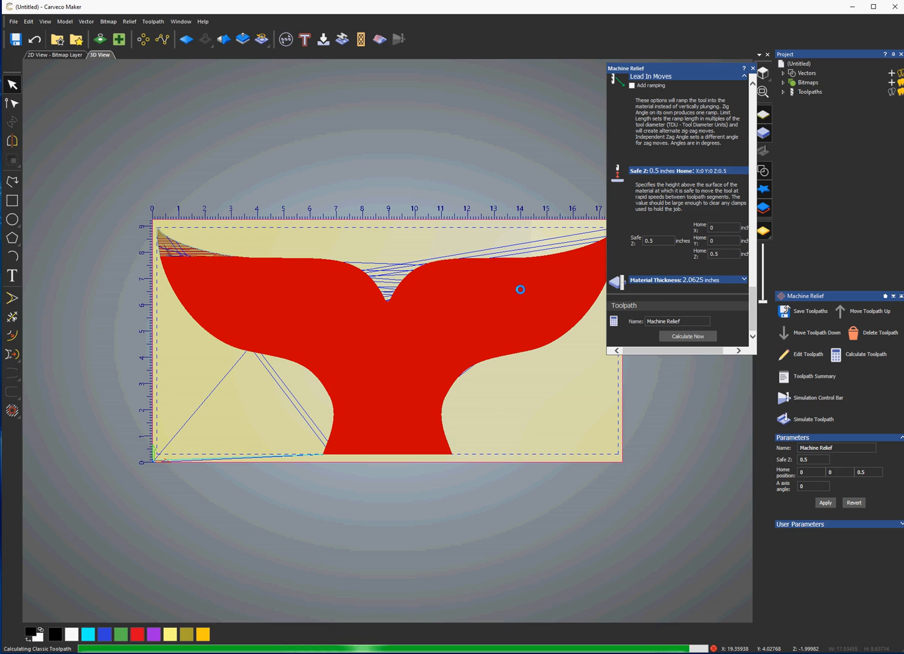
{"action": "left_click", "coordinate": [752, 68]}
{"action": "left_click_drag", "start_coordinate": [458, 378], "coordinate": [456, 353]}
{"action": "scroll", "coordinate": [456, 353], "scroll_direction": "up", "scroll_amount": 5}
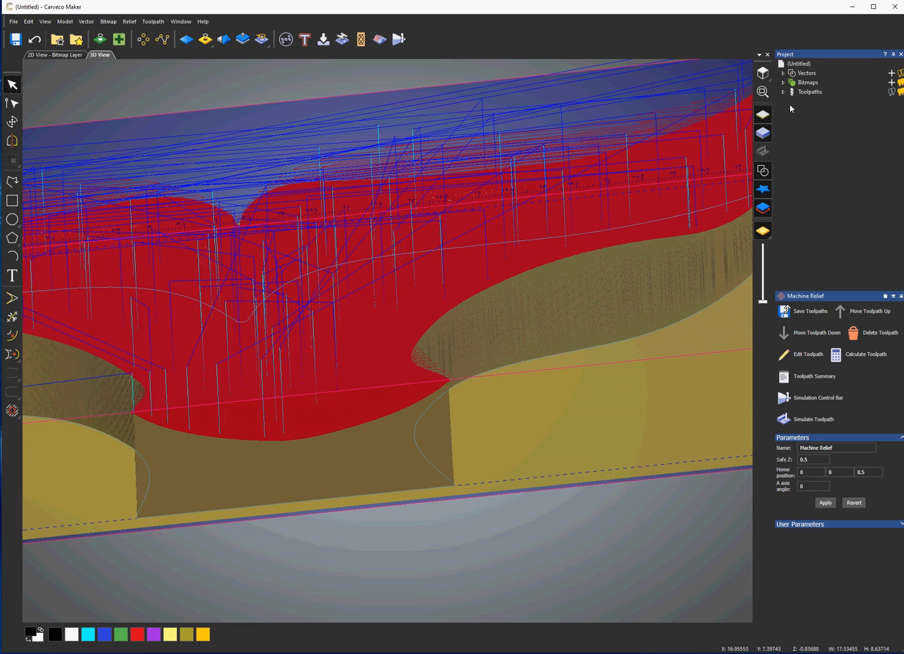
Reopen the Machine Relief toolpath for editing, set its automatic boundary offset to 0 inches and recalculate it.
{"action": "left_click", "coordinate": [783, 92]}
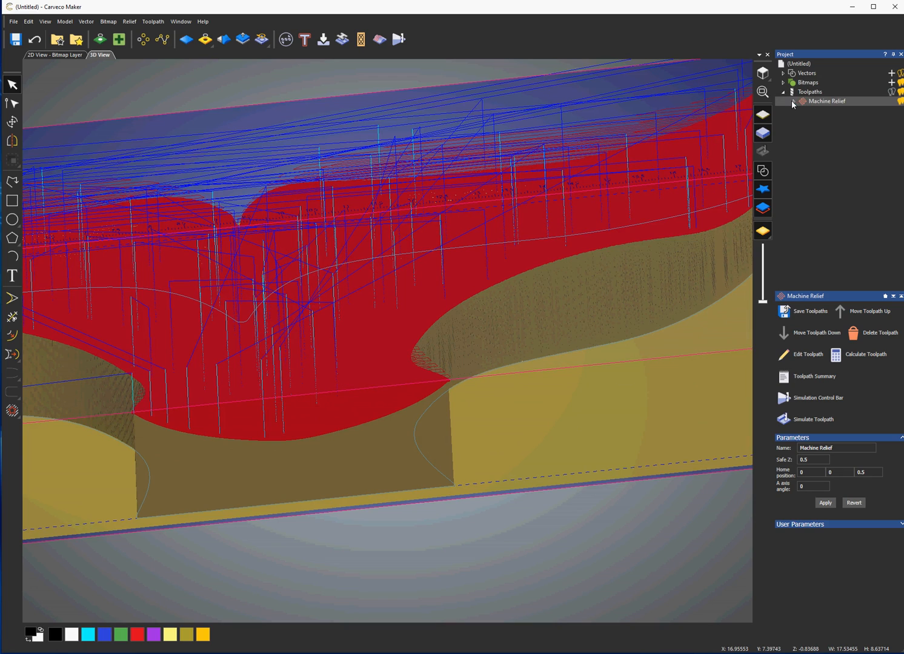
{"action": "left_click", "coordinate": [793, 101]}
{"action": "double_click", "coordinate": [832, 110]}
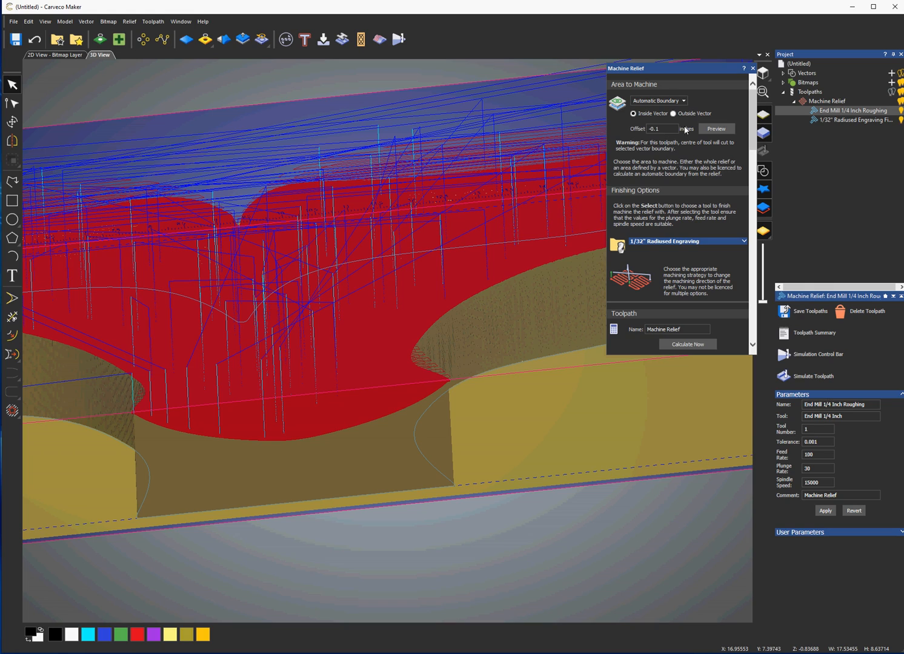
{"action": "left_click", "coordinate": [671, 129]}
{"action": "double_click", "coordinate": [668, 128]}
{"action": "type", "text": "0"}
{"action": "left_click", "coordinate": [701, 344]}
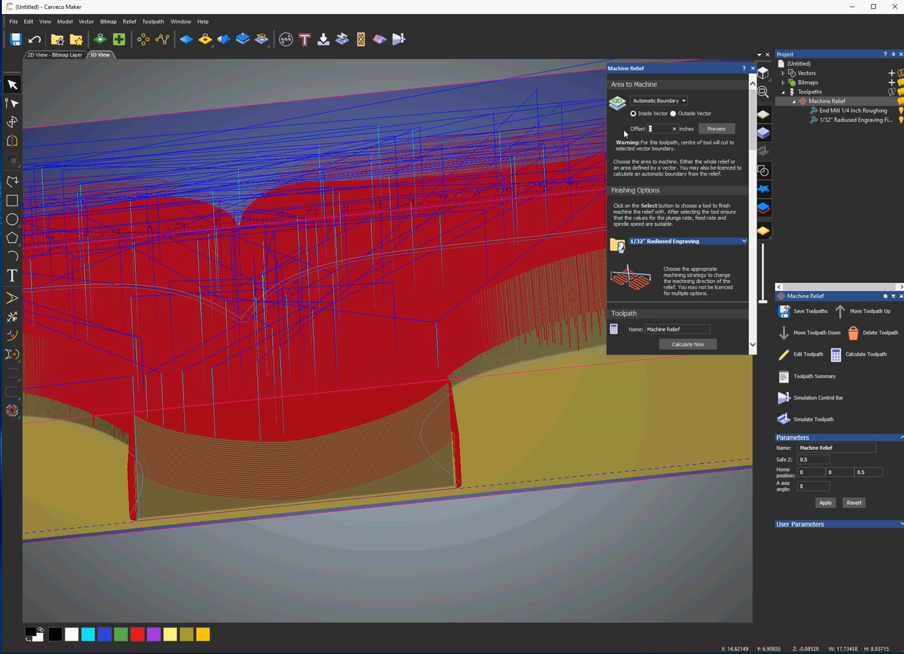
Set the automatic boundary offset to -0.1 inches, recalculate the toolpath and close its settings.
{"action": "type", "text": "0.1"}
{"action": "left_click", "coordinate": [687, 344]}
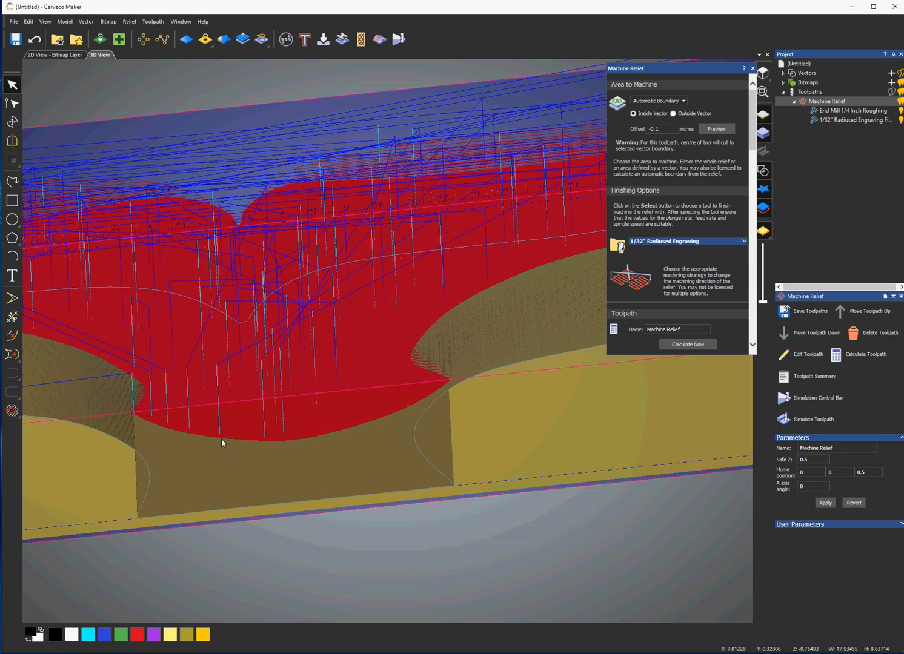
{"action": "left_click", "coordinate": [753, 68]}
Start a controlled simulation of the End Mill 1/4 Inch Roughing toolpath, playing it at normal and fast speed.
{"action": "scroll", "coordinate": [362, 294], "scroll_direction": "down", "scroll_amount": 7}
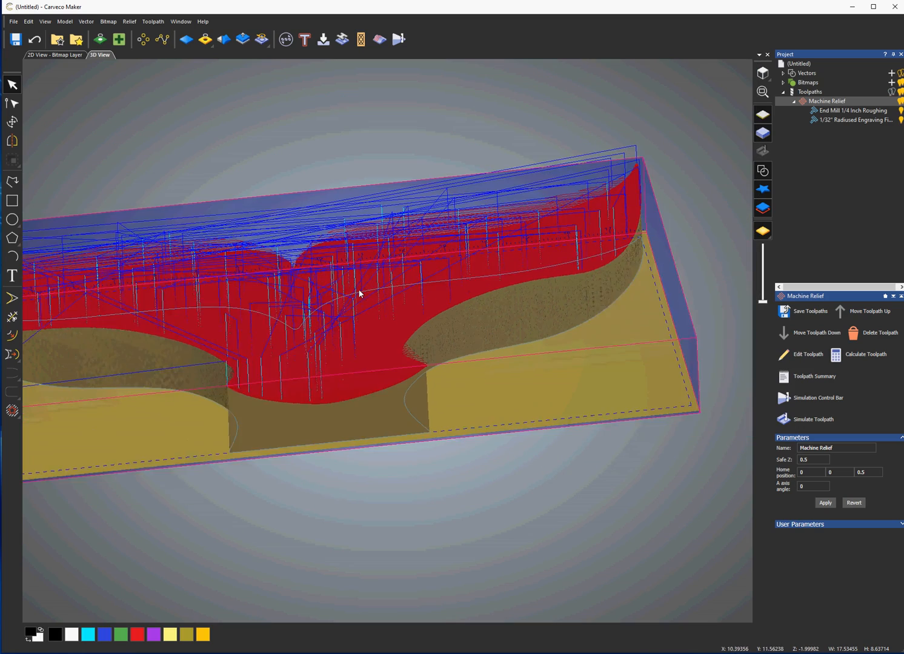
{"action": "left_click_drag", "start_coordinate": [359, 326], "coordinate": [351, 341]}
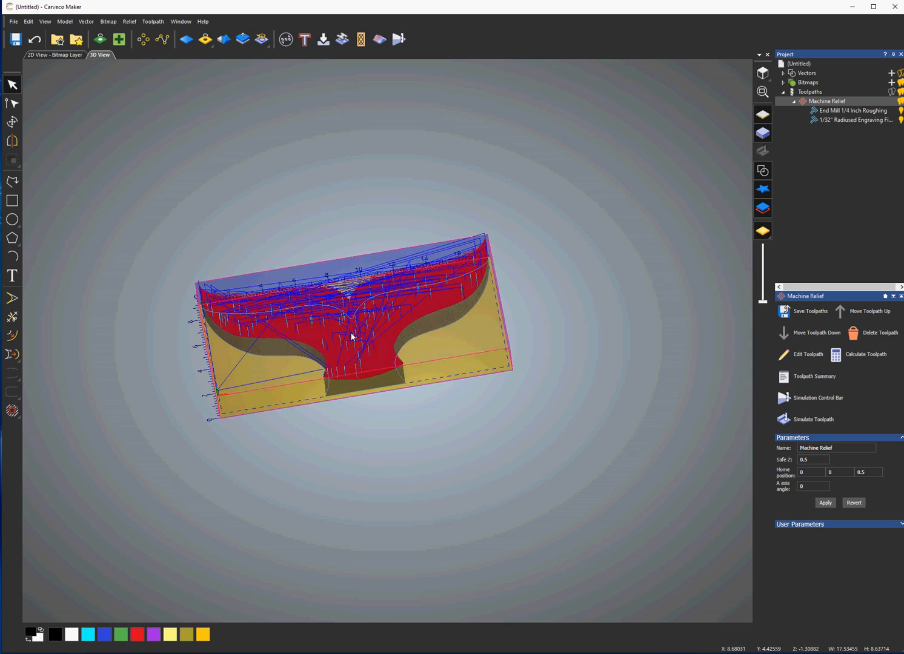
{"action": "scroll", "coordinate": [351, 334], "scroll_direction": "up", "scroll_amount": 5}
{"action": "scroll", "coordinate": [350, 328], "scroll_direction": "down", "scroll_amount": 4}
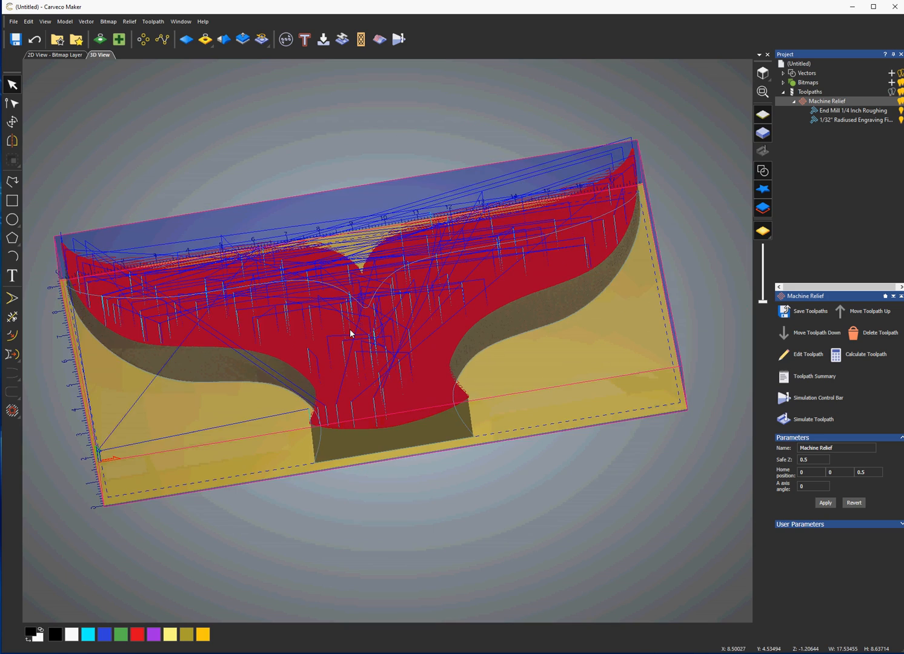
{"action": "right_click", "coordinate": [842, 112]}
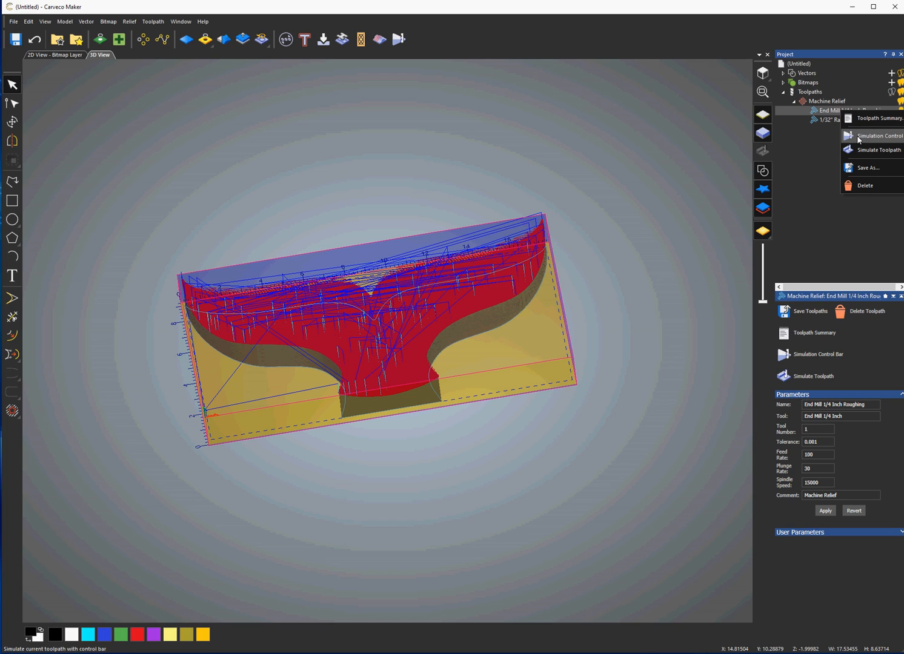
{"action": "left_click", "coordinate": [858, 138]}
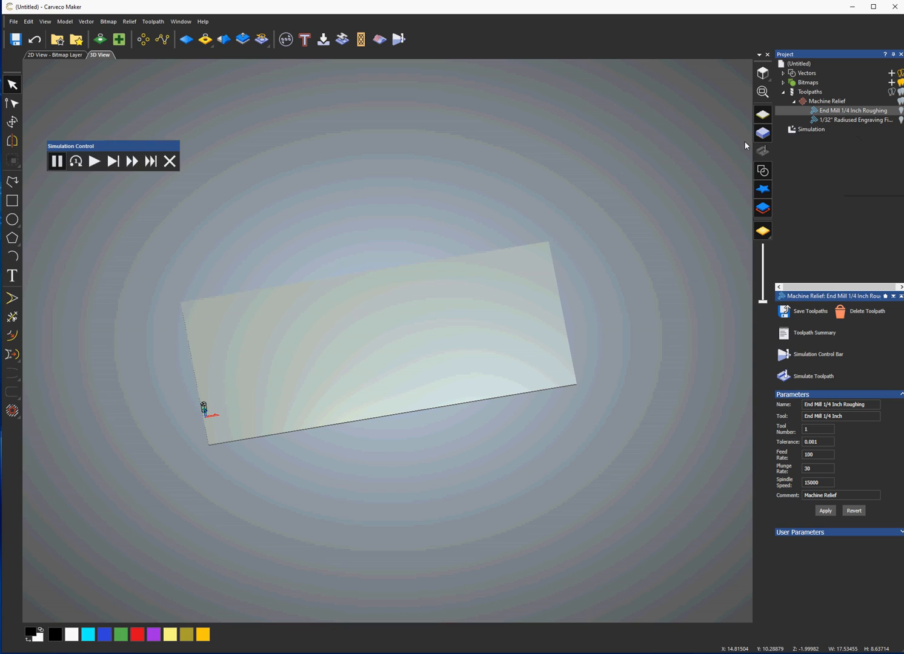
{"action": "left_click", "coordinate": [97, 163]}
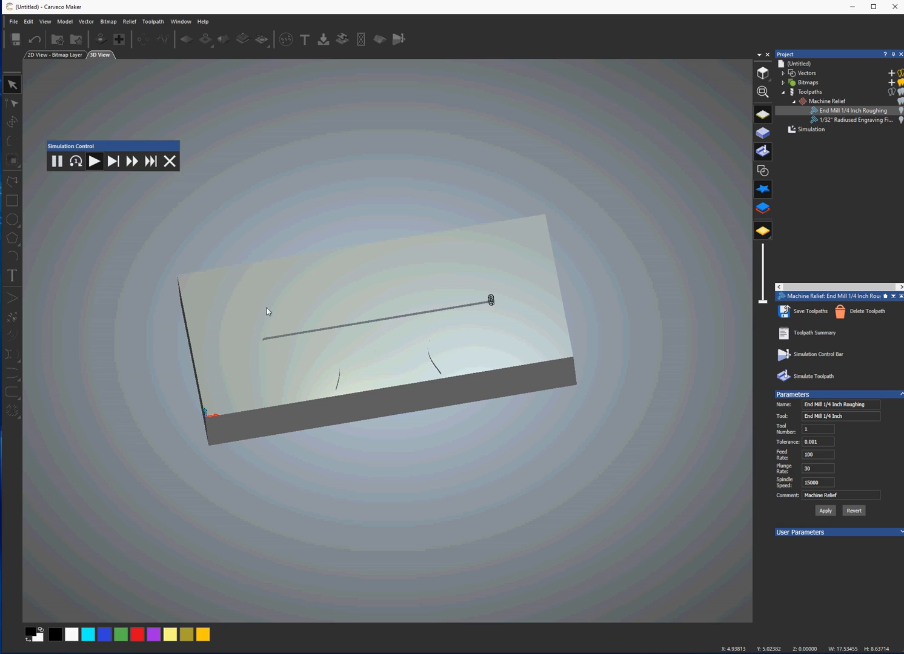
{"action": "left_click", "coordinate": [132, 161]}
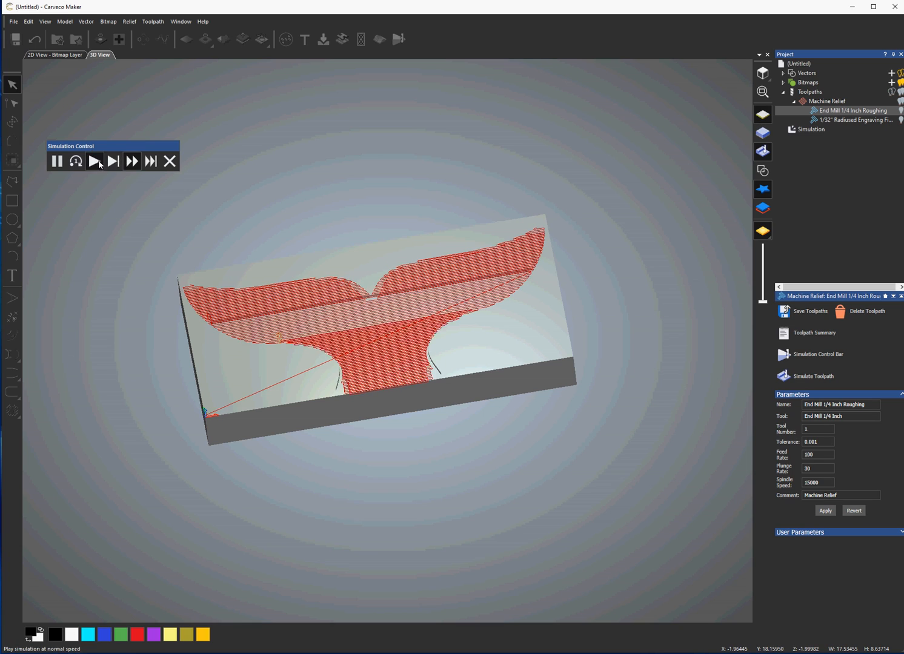
Continue the roughing simulation, alternating normal and fast playback to inspect the cuts, and run it through to the end.
{"action": "left_click", "coordinate": [94, 162]}
{"action": "scroll", "coordinate": [352, 393], "scroll_direction": "up", "scroll_amount": 3}
{"action": "scroll", "coordinate": [353, 392], "scroll_direction": "down", "scroll_amount": 3}
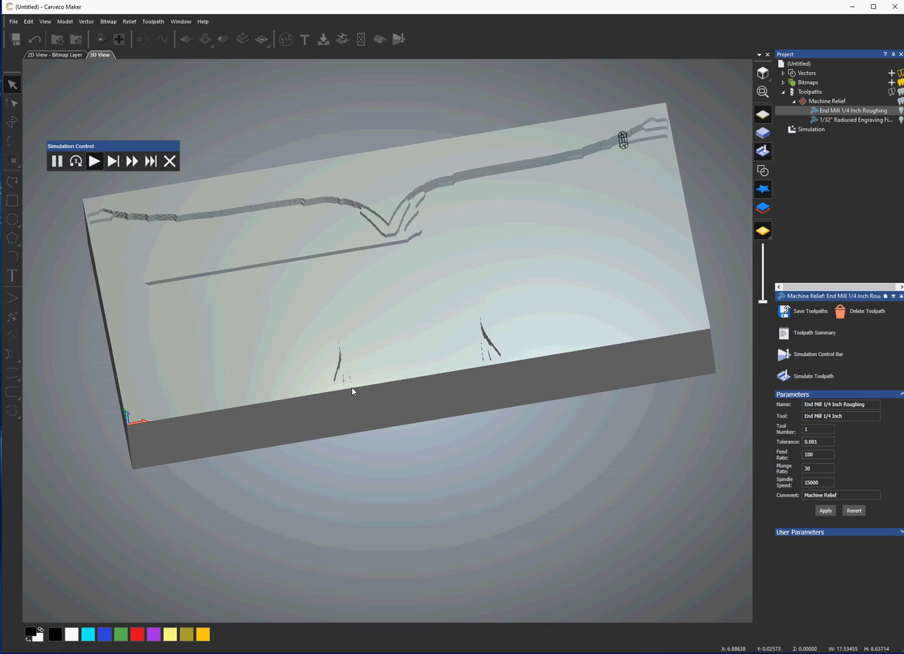
{"action": "left_click", "coordinate": [133, 160]}
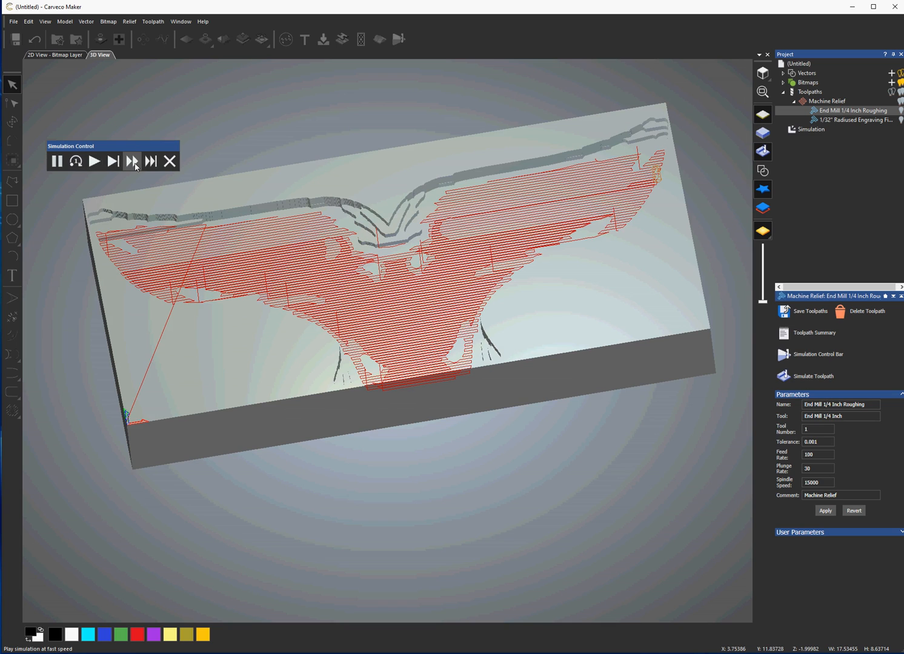
{"action": "left_click", "coordinate": [92, 164]}
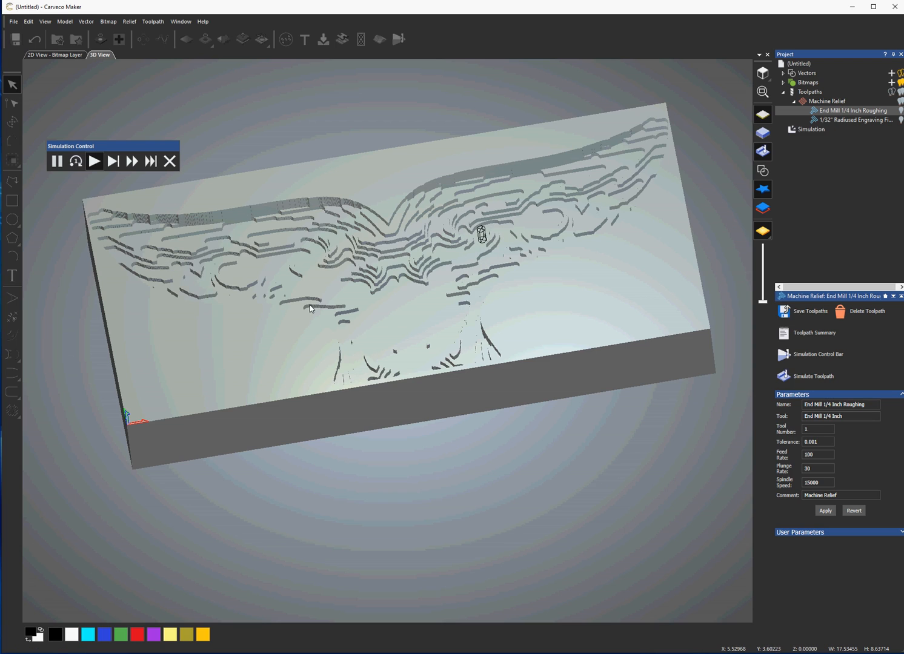
{"action": "left_click_drag", "start_coordinate": [363, 327], "coordinate": [363, 312]}
{"action": "scroll", "coordinate": [406, 319], "scroll_direction": "up", "scroll_amount": 3}
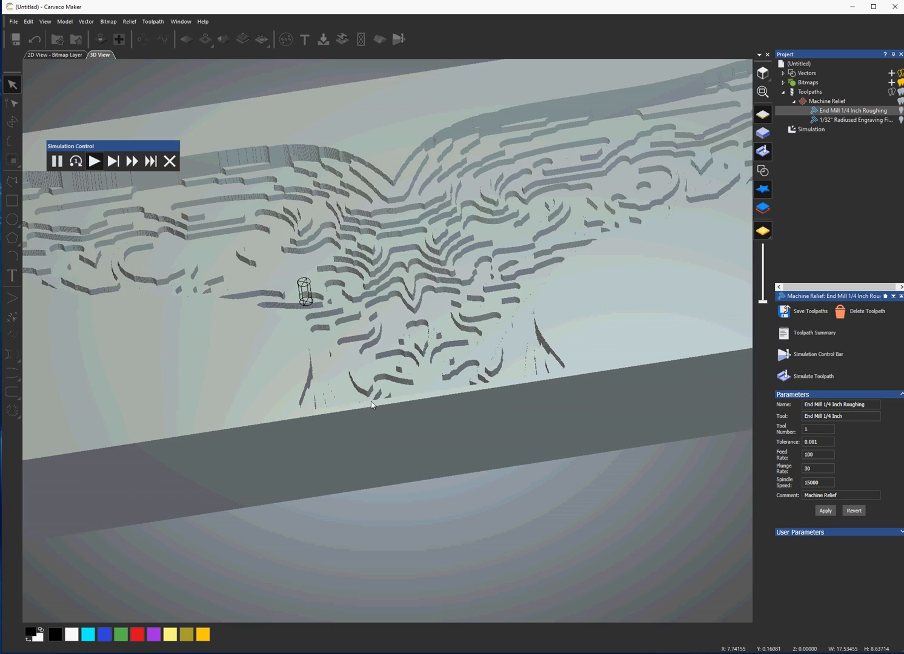
{"action": "left_click", "coordinate": [152, 161]}
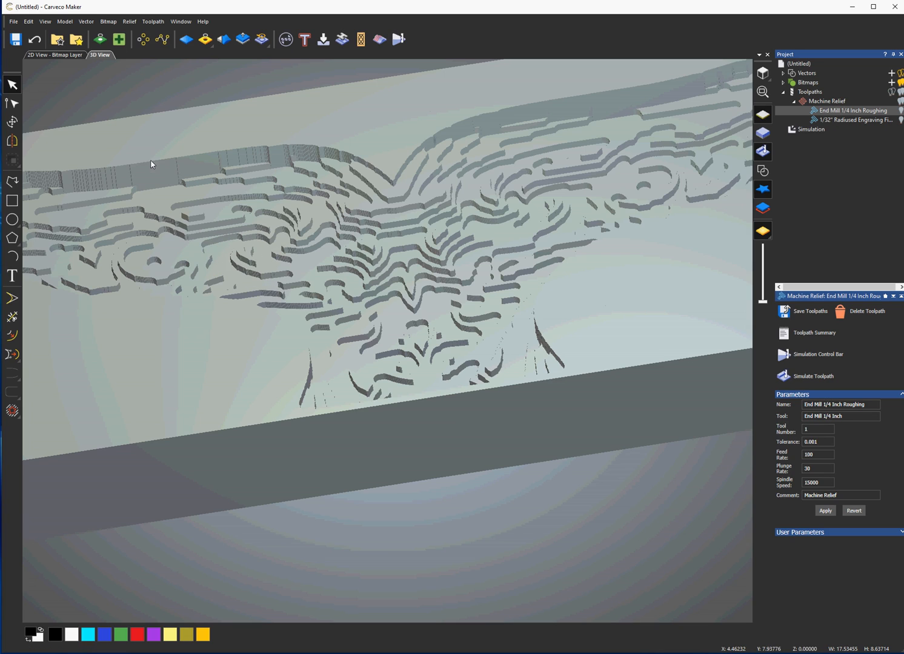
Play a controlled simulation of the 1/32" Radiused Engraving finishing toolpath at normal and fast speed, examine the cuts and close it partway.
{"action": "scroll", "coordinate": [279, 383], "scroll_direction": "down", "scroll_amount": 5}
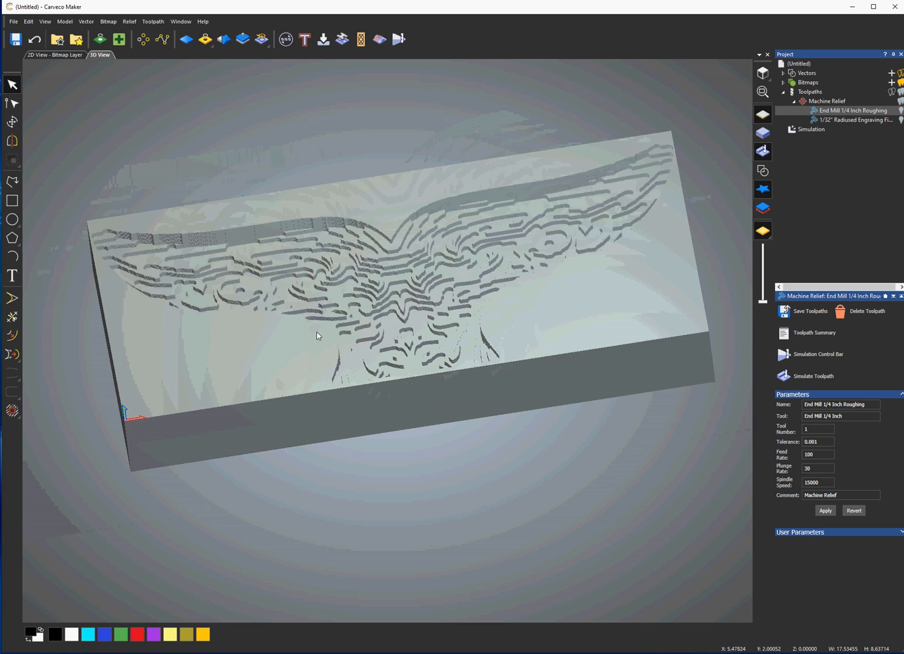
{"action": "right_click", "coordinate": [832, 122]}
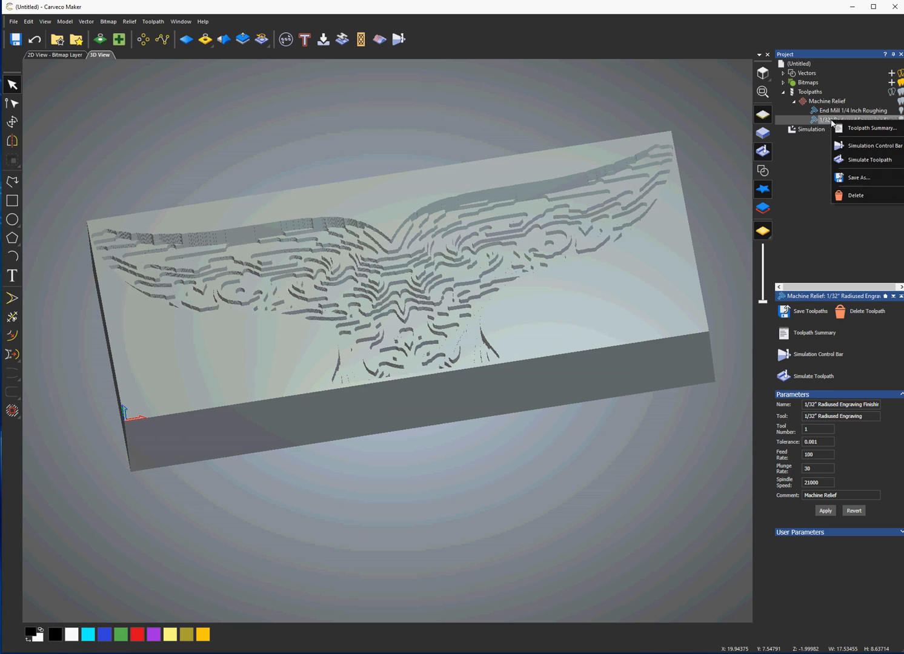
{"action": "left_click", "coordinate": [850, 150]}
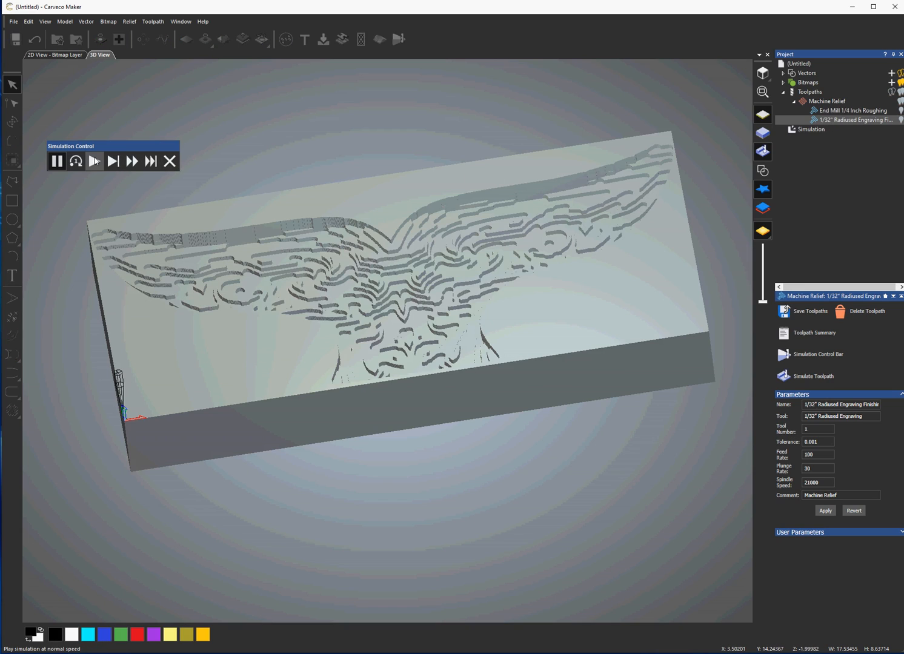
{"action": "left_click", "coordinate": [95, 161]}
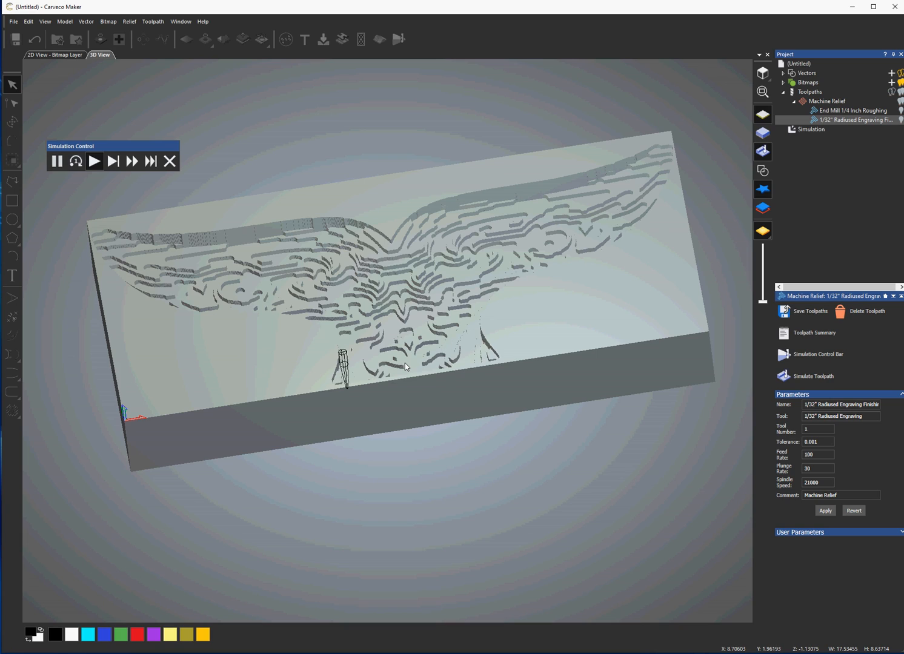
{"action": "left_click", "coordinate": [131, 162]}
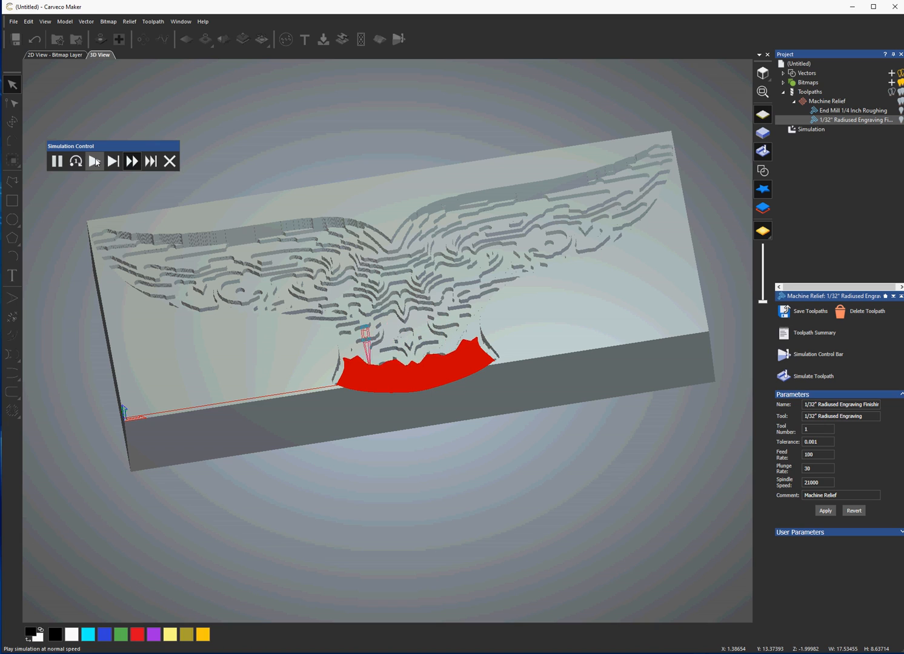
{"action": "left_click", "coordinate": [94, 160]}
{"action": "scroll", "coordinate": [236, 410], "scroll_direction": "up", "scroll_amount": 5}
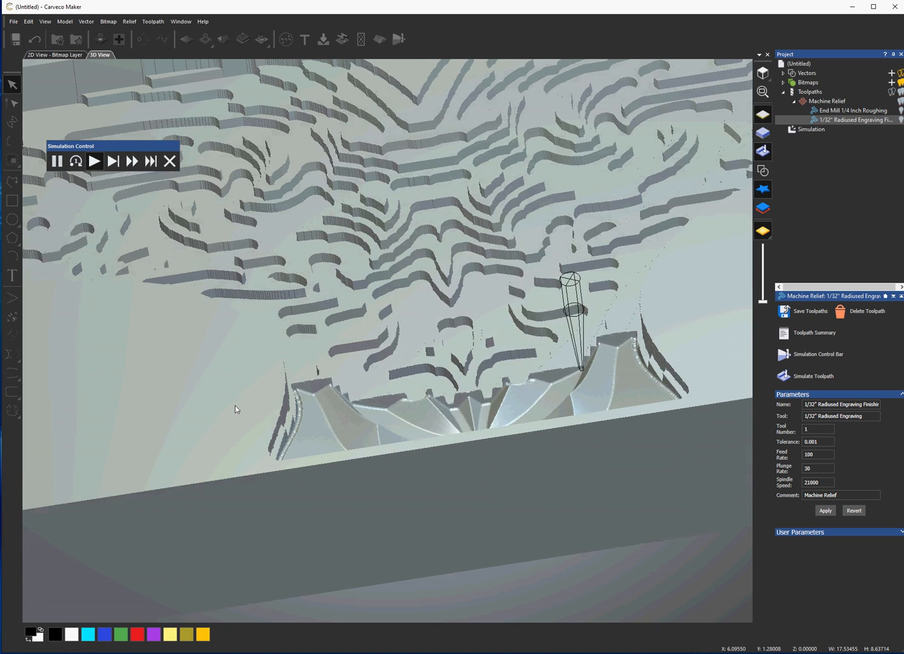
{"action": "scroll", "coordinate": [236, 409], "scroll_direction": "up", "scroll_amount": 3}
{"action": "scroll", "coordinate": [629, 395], "scroll_direction": "down", "scroll_amount": 4}
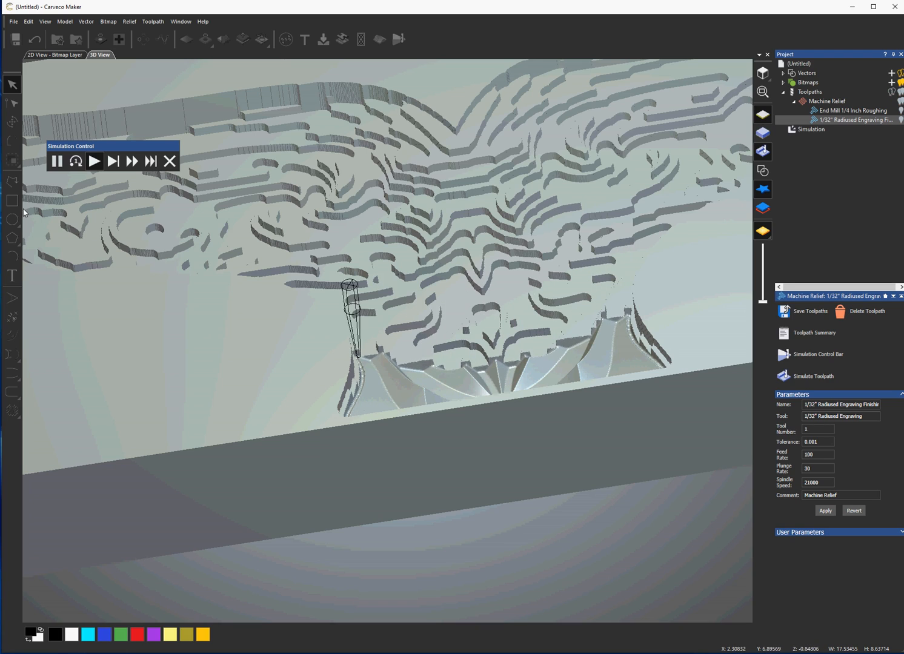
{"action": "left_click", "coordinate": [169, 166]}
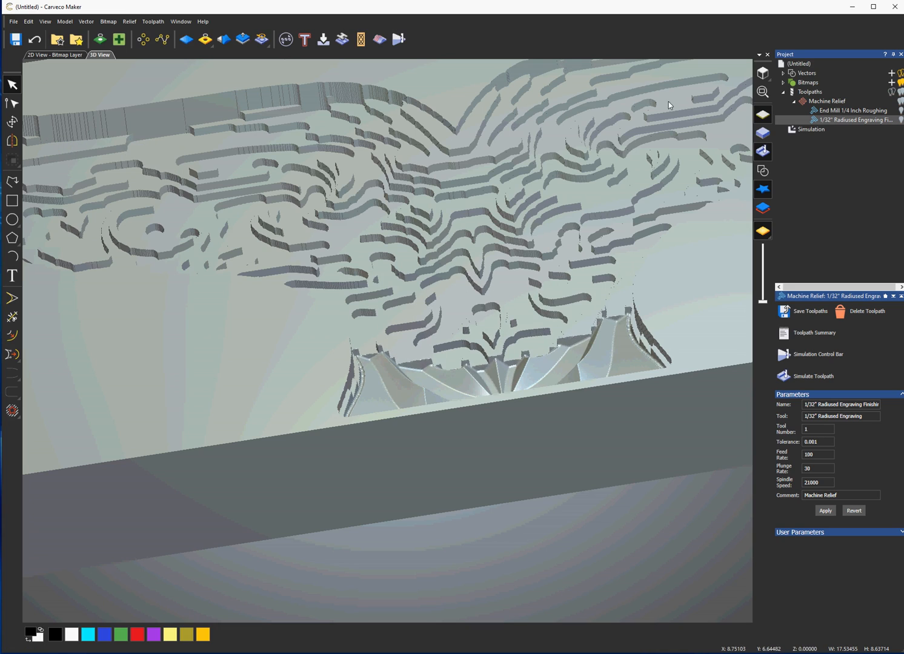
Simulate the complete 1/32" Radiused Engraving finishing toolpath and inspect the carved whale tail at an angle.
{"action": "right_click", "coordinate": [820, 120]}
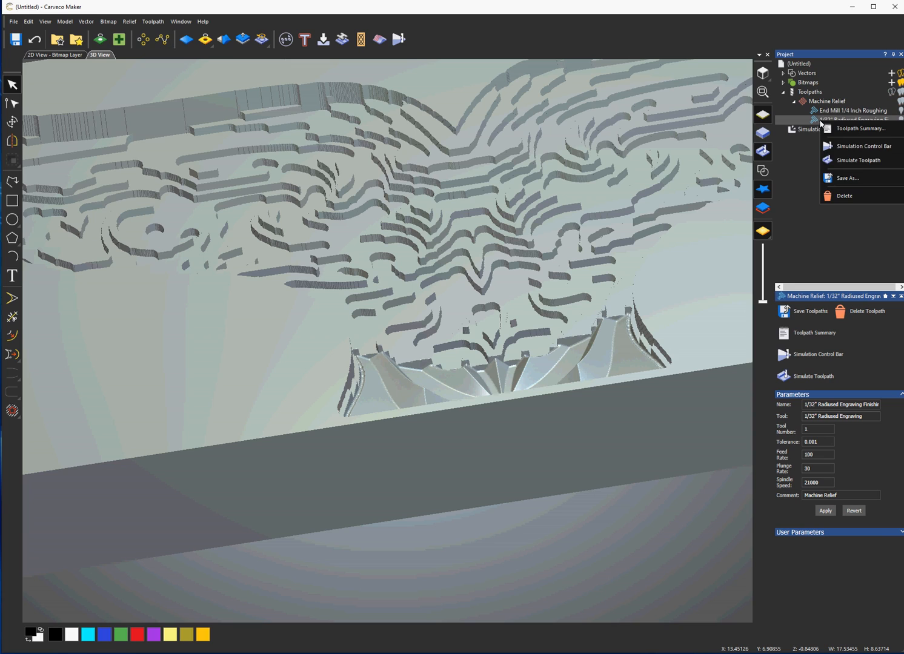
{"action": "left_click", "coordinate": [859, 160]}
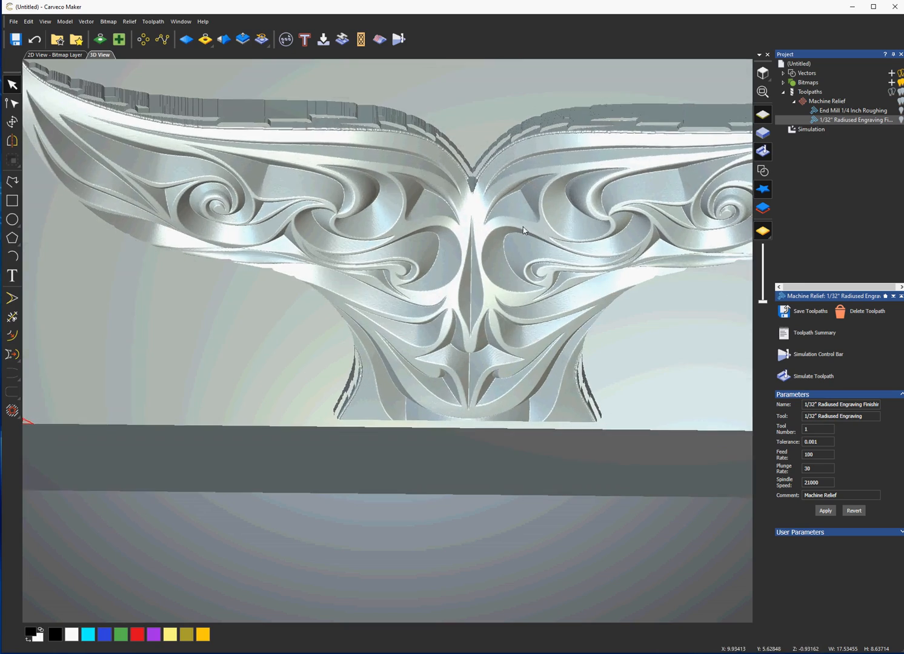
{"action": "scroll", "coordinate": [526, 225], "scroll_direction": "down", "scroll_amount": 2}
{"action": "left_click_drag", "start_coordinate": [525, 225], "coordinate": [473, 202]}
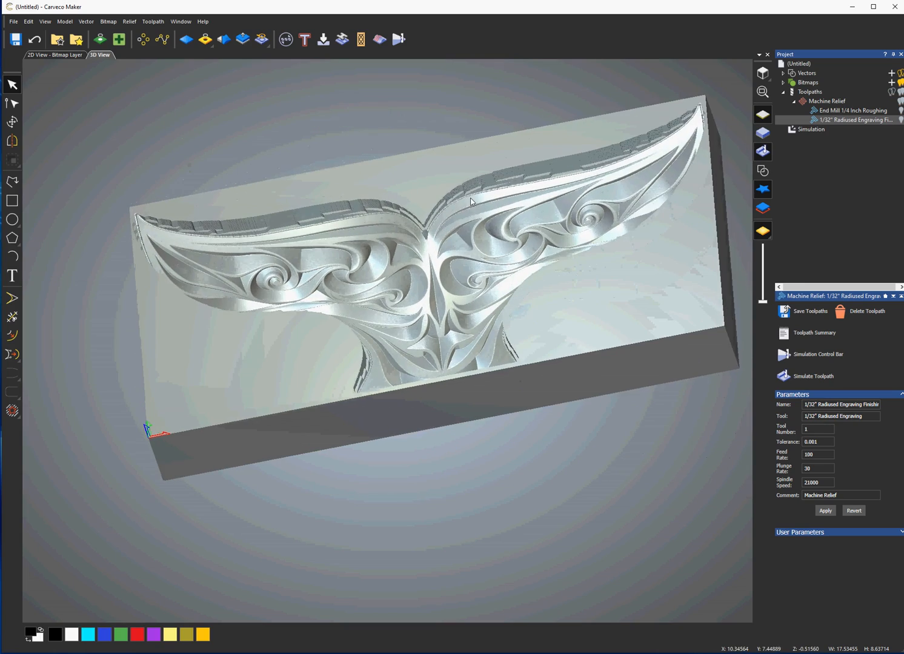
Start an outside profile toolpath for the selected vectors, choosing the End Mill 1/4 Inch with a stepdown of 0.2 inches.
{"action": "left_click", "coordinate": [817, 94]}
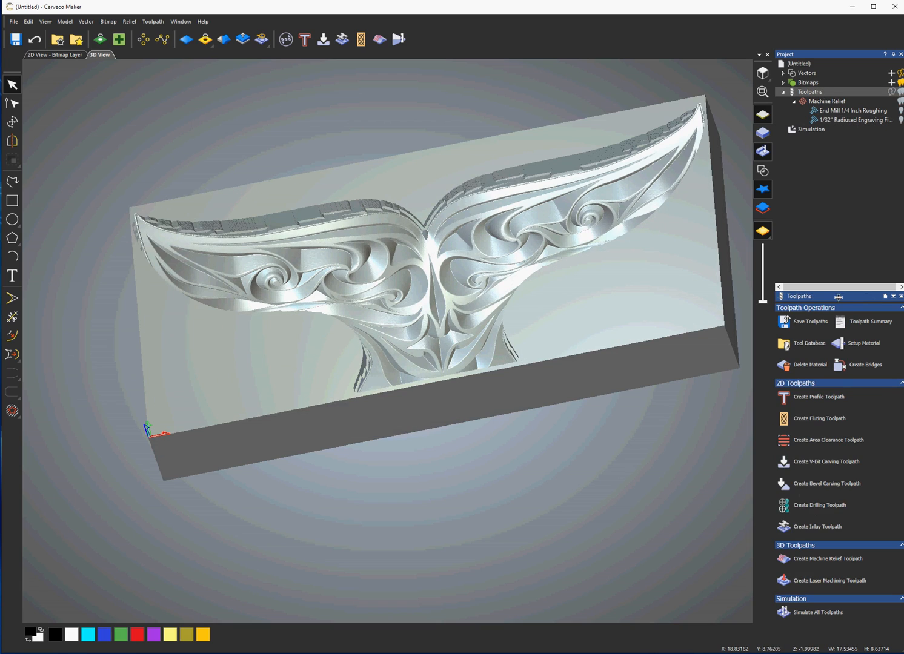
{"action": "left_click", "coordinate": [816, 398]}
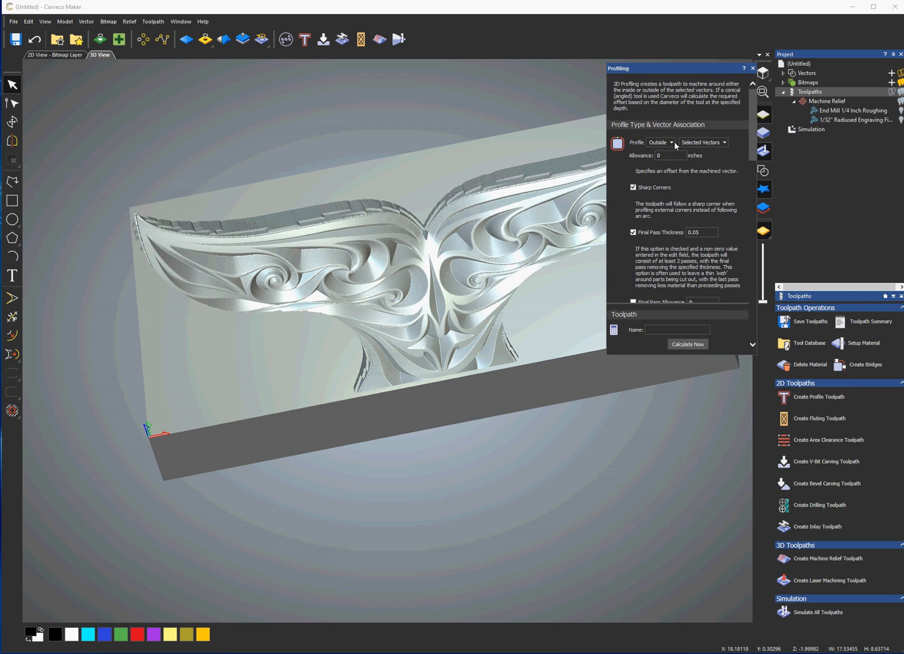
{"action": "scroll", "coordinate": [677, 203], "scroll_direction": "down", "scroll_amount": 10}
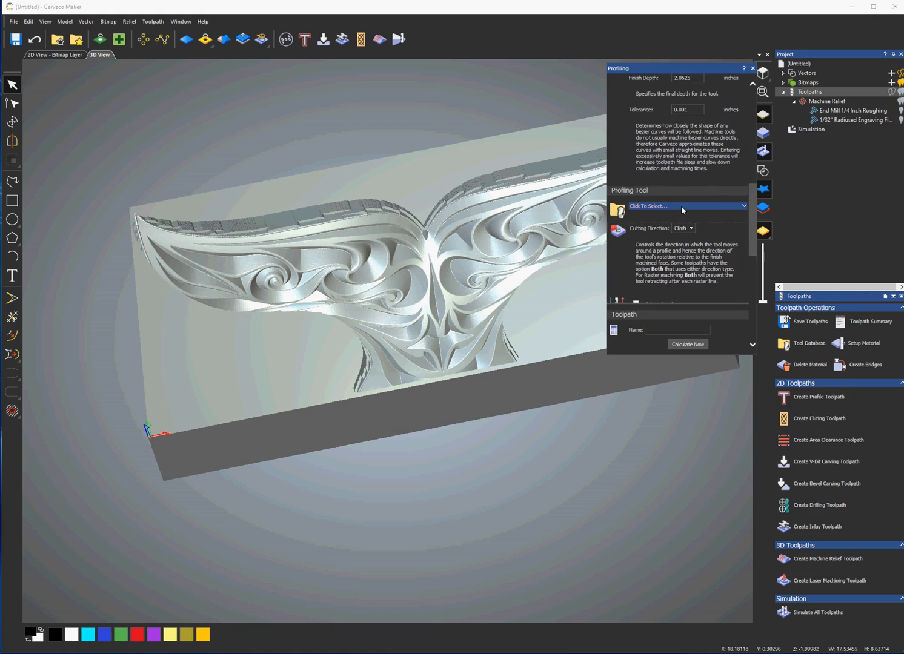
{"action": "left_click", "coordinate": [696, 199]}
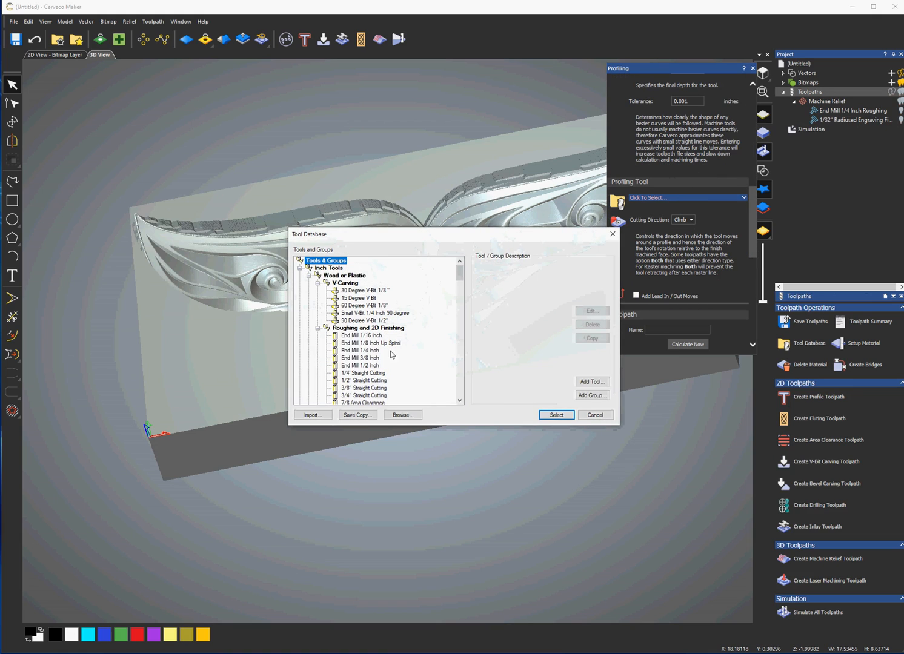
{"action": "double_click", "coordinate": [376, 351]}
{"action": "left_click", "coordinate": [733, 198]}
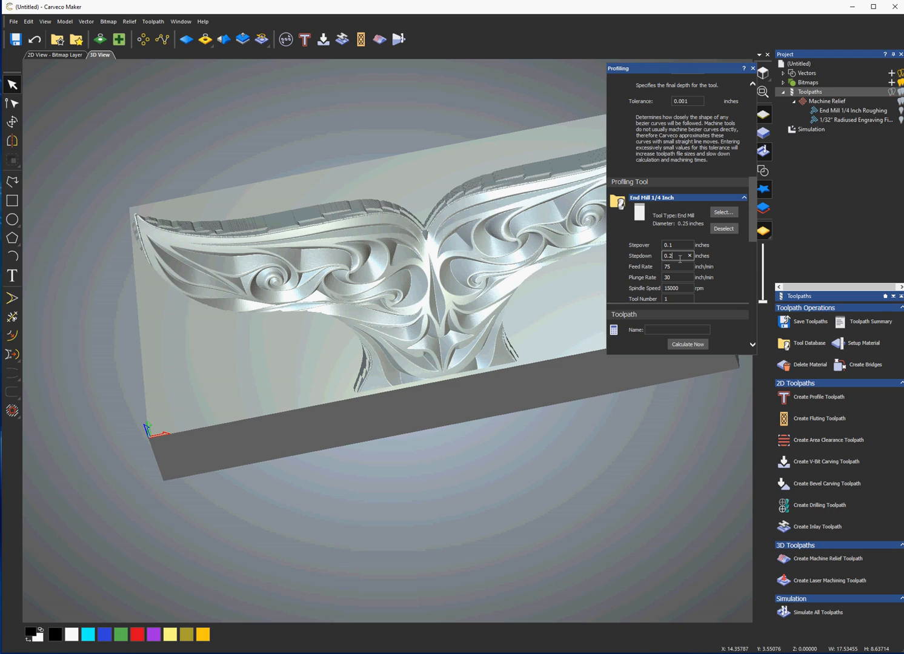
Calculate the profile toolpath without lead-in, ramping or bridges and close its settings.
{"action": "scroll", "coordinate": [730, 281], "scroll_direction": "down", "scroll_amount": 10}
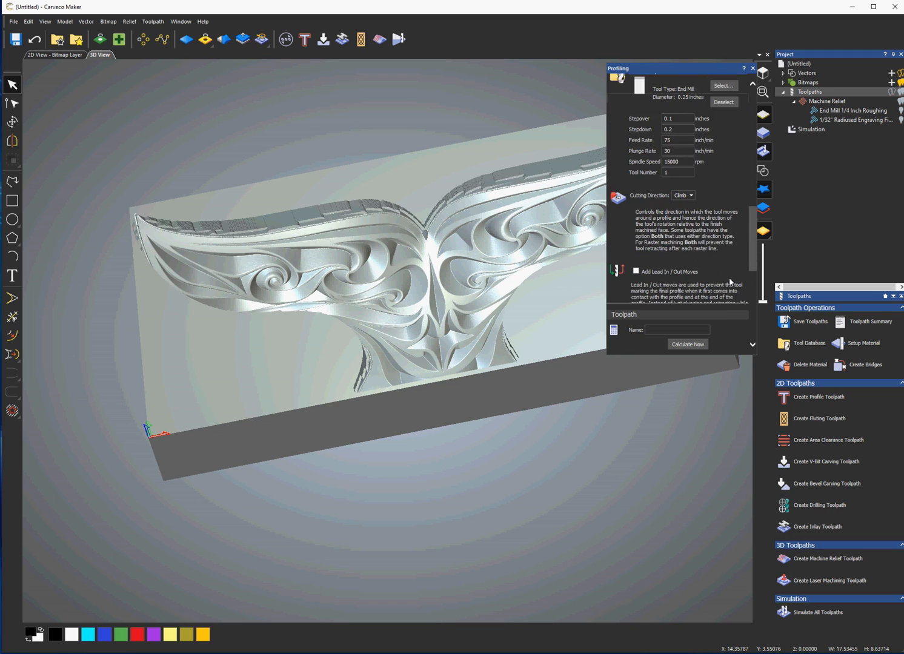
{"action": "scroll", "coordinate": [730, 281], "scroll_direction": "down", "scroll_amount": 3}
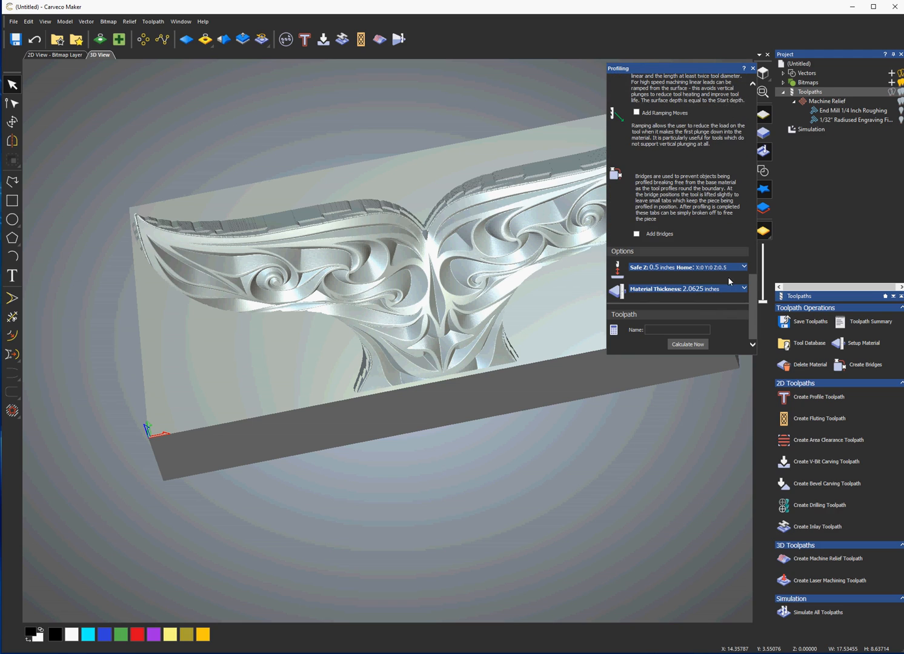
{"action": "left_click", "coordinate": [697, 344]}
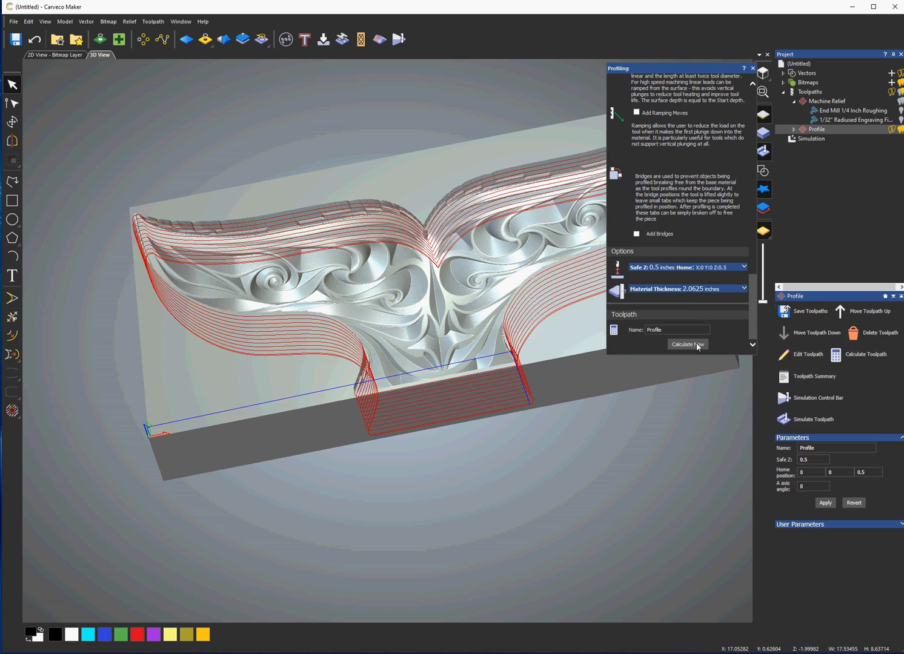
{"action": "left_click", "coordinate": [753, 68]}
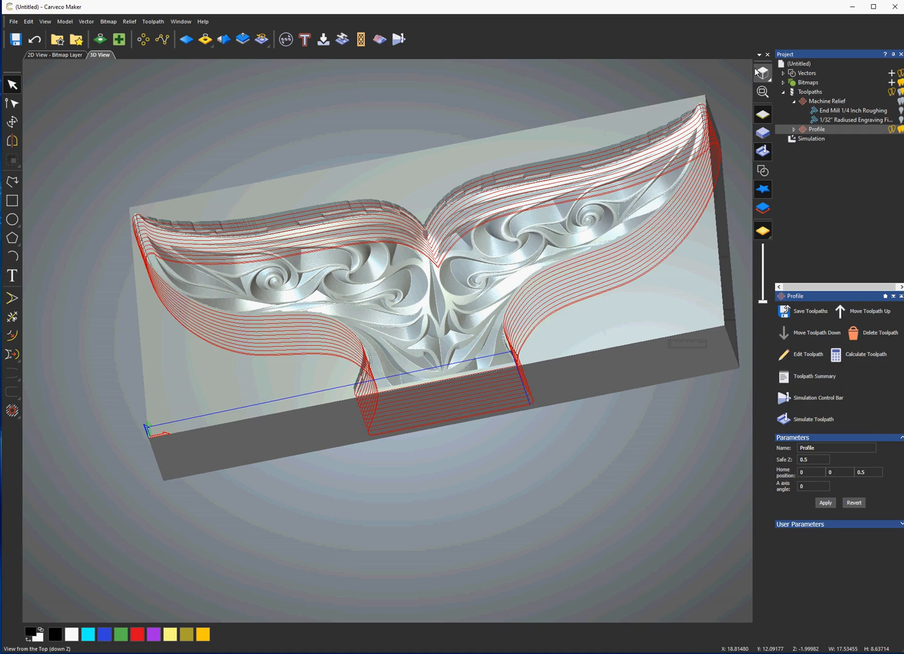
Simulate all toolpaths together and inspect the profile cut around the whale tail from several angles.
{"action": "right_click", "coordinate": [808, 94]}
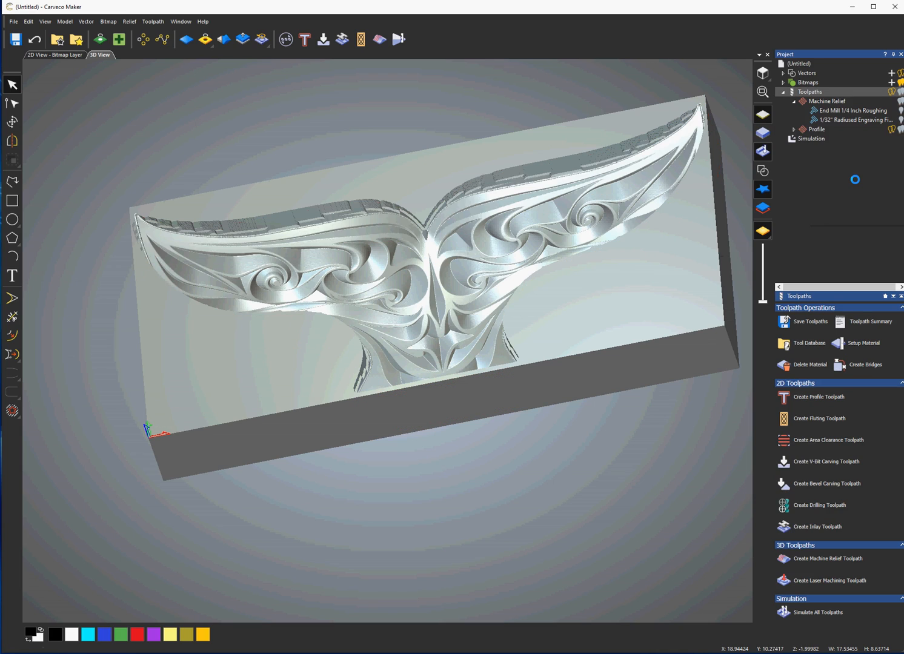
{"action": "left_click", "coordinate": [855, 179]}
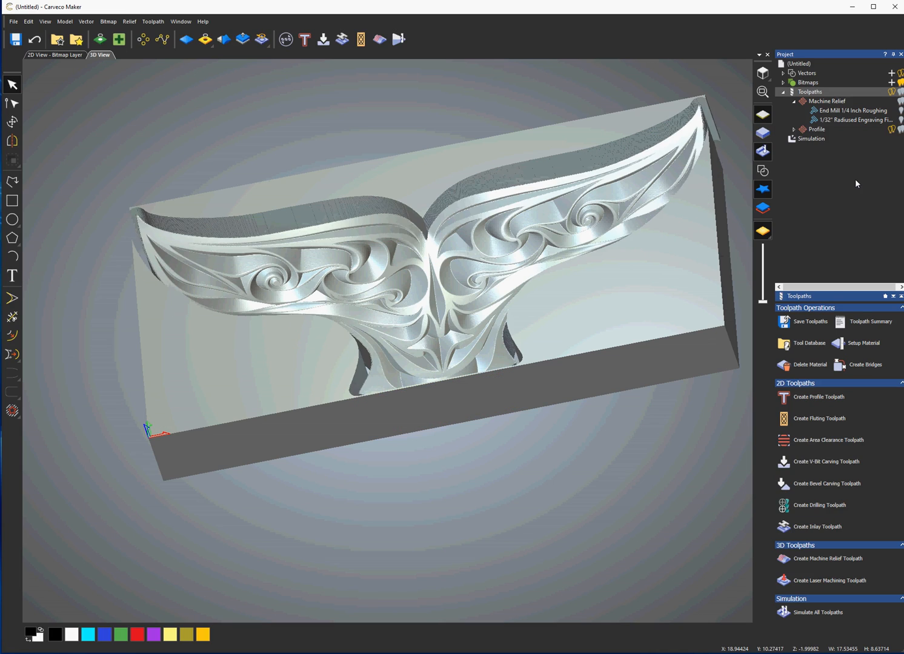
{"action": "left_click_drag", "start_coordinate": [528, 233], "coordinate": [719, 195]}
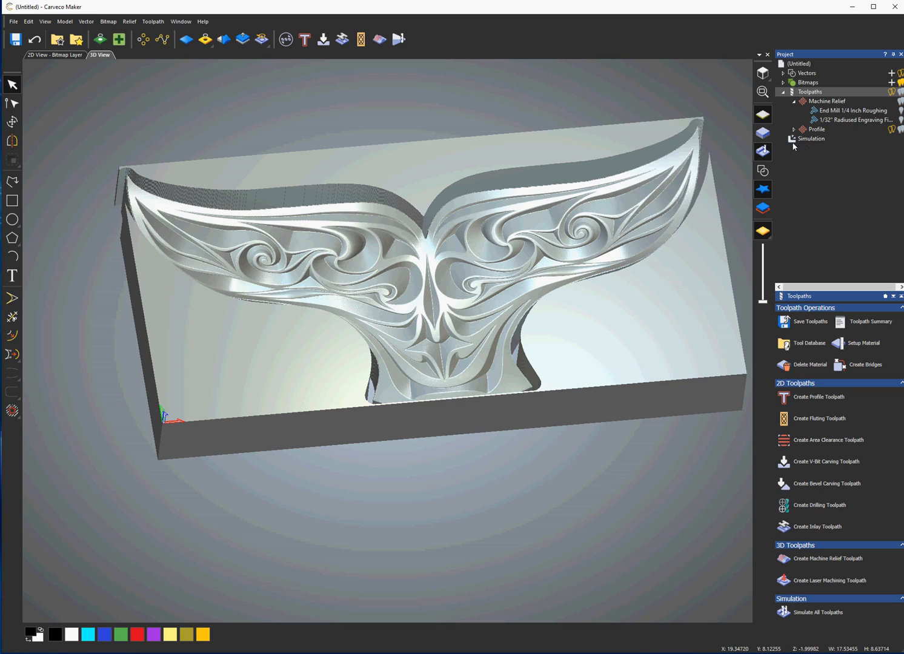
{"action": "left_click_drag", "start_coordinate": [518, 186], "coordinate": [605, 224]}
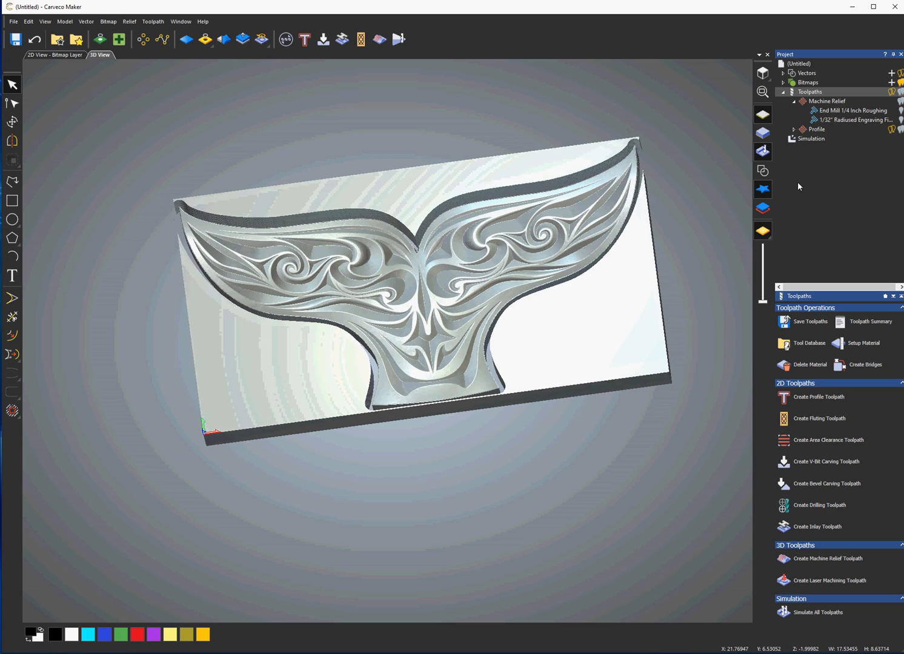
Delete the simulation's waste material below and above the whale tail by picking it, and inspect the isolated carving.
{"action": "right_click", "coordinate": [810, 140]}
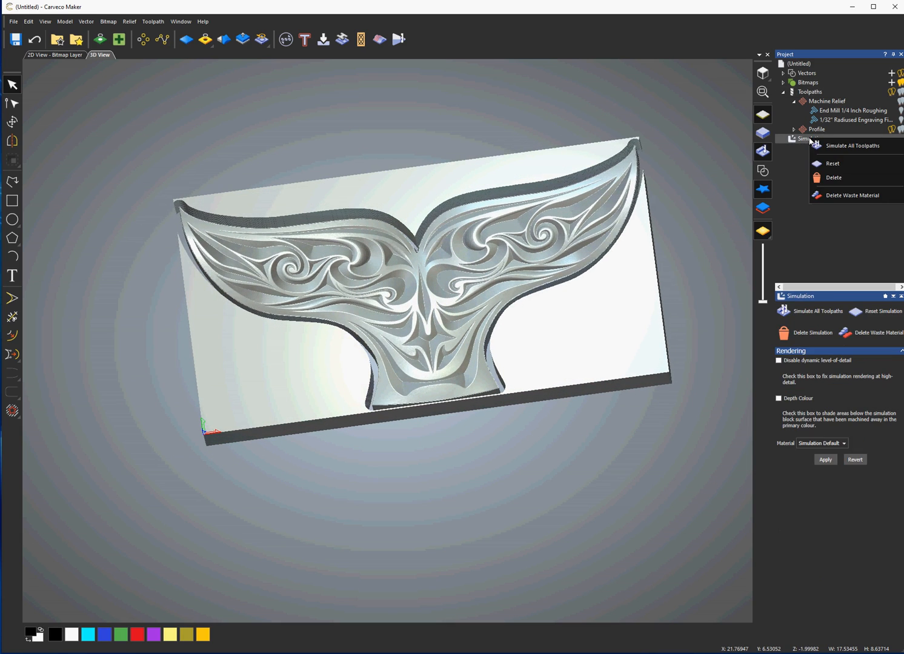
{"action": "left_click", "coordinate": [848, 196]}
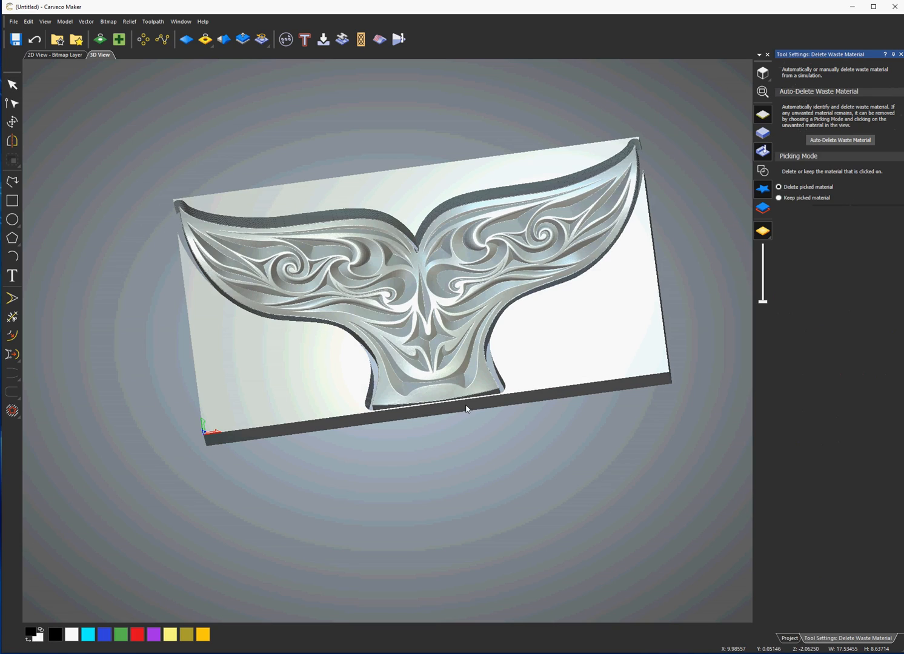
{"action": "left_click", "coordinate": [586, 353]}
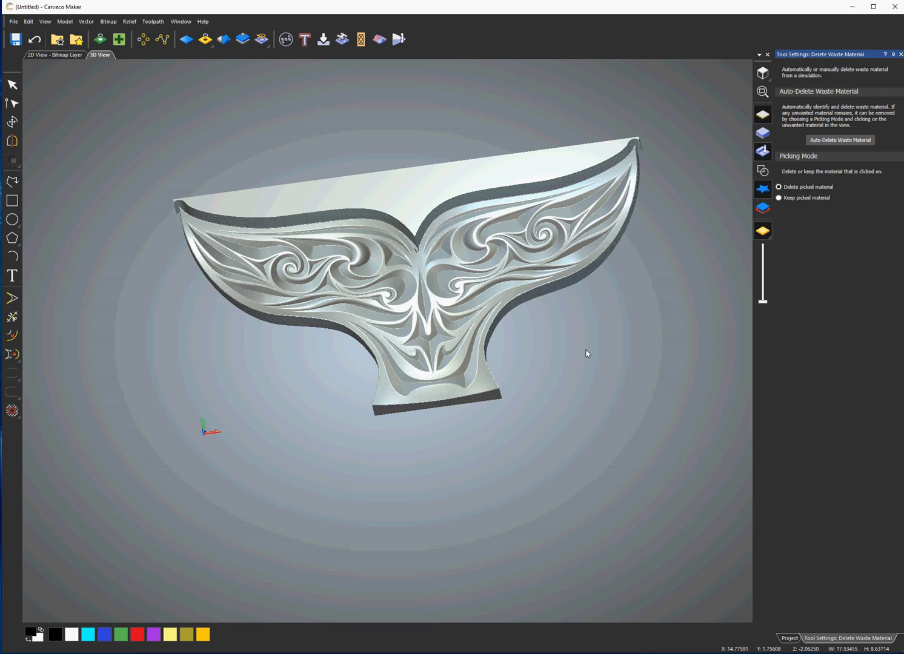
{"action": "left_click", "coordinate": [430, 199]}
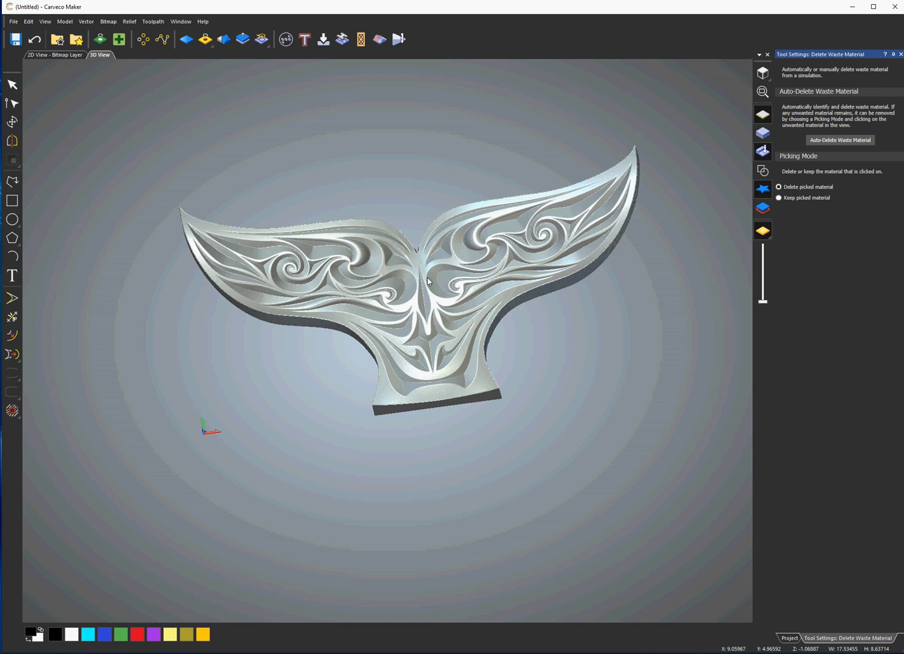
{"action": "left_click_drag", "start_coordinate": [443, 294], "coordinate": [418, 315]}
{"action": "scroll", "coordinate": [439, 302], "scroll_direction": "down", "scroll_amount": 1}
{"action": "scroll", "coordinate": [439, 302], "scroll_direction": "up", "scroll_amount": 2}
{"action": "mouse_move", "coordinate": [398, 294]}
{"action": "left_mouse_down"}
{"action": "mouse_move", "coordinate": [433, 292]}
{"action": "mouse_move", "coordinate": [418, 310]}
{"action": "mouse_move", "coordinate": [366, 291]}
{"action": "mouse_move", "coordinate": [393, 280]}
{"action": "left_mouse_up"}
{"action": "scroll", "coordinate": [397, 285], "scroll_direction": "down", "scroll_amount": 2}
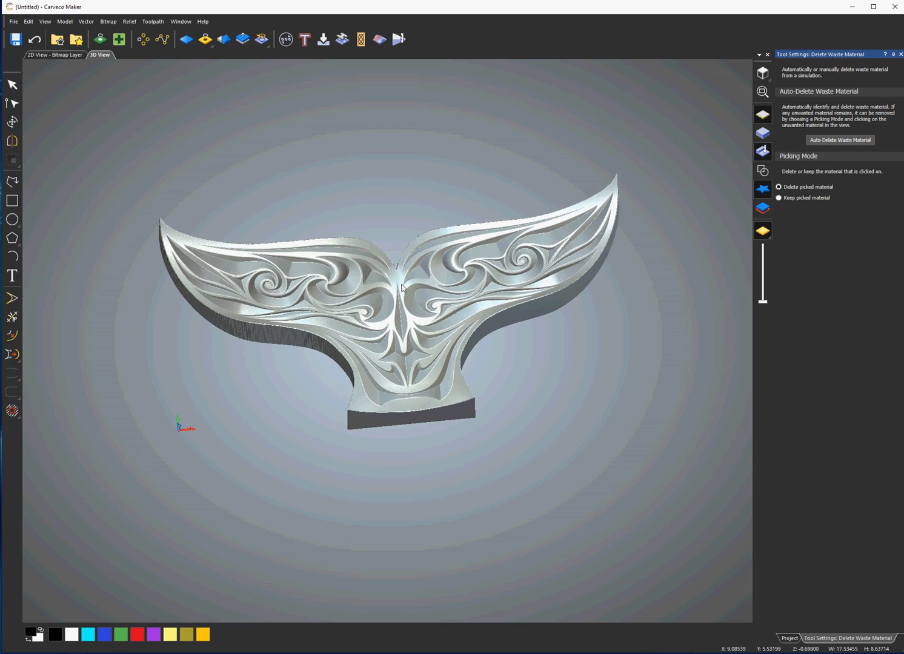